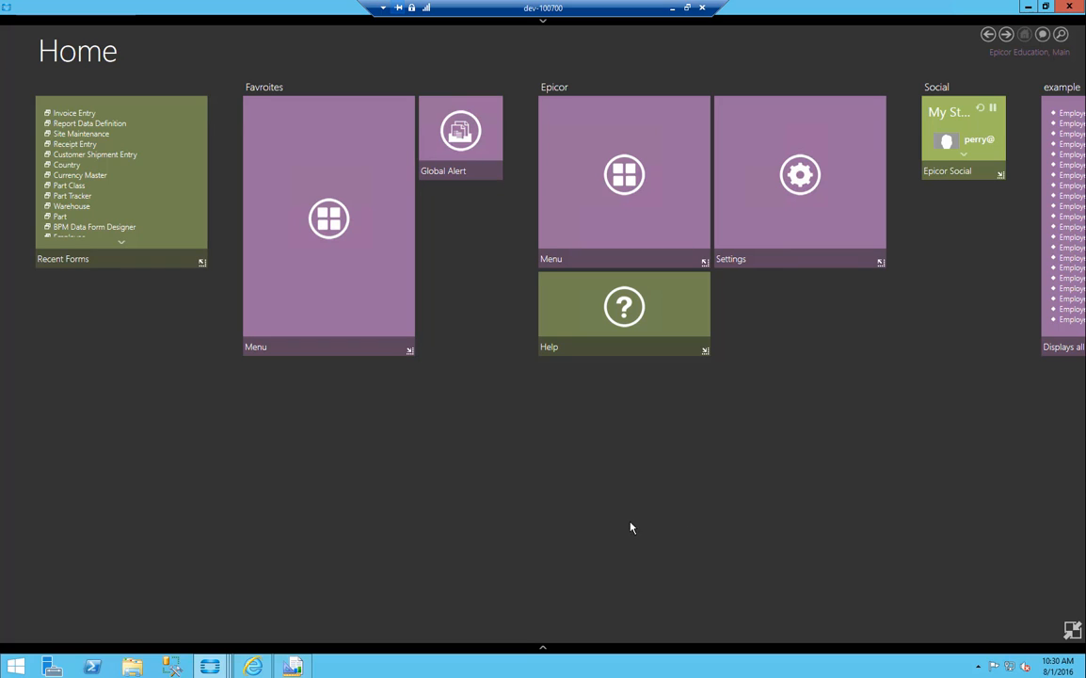
# Open the AR Invoice Form's report table exclusions in Report Data Maintenance and try to clear ExcludeColumn for the Plant field.
pyautogui.moveTo(209, 667)
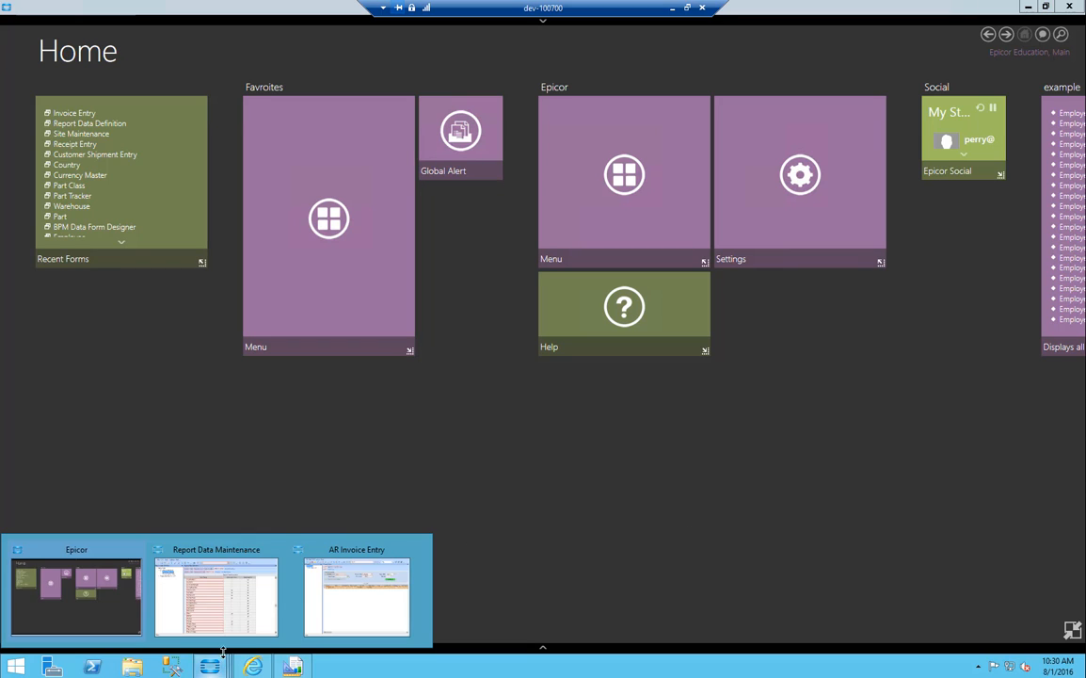
pyautogui.click(225, 620)
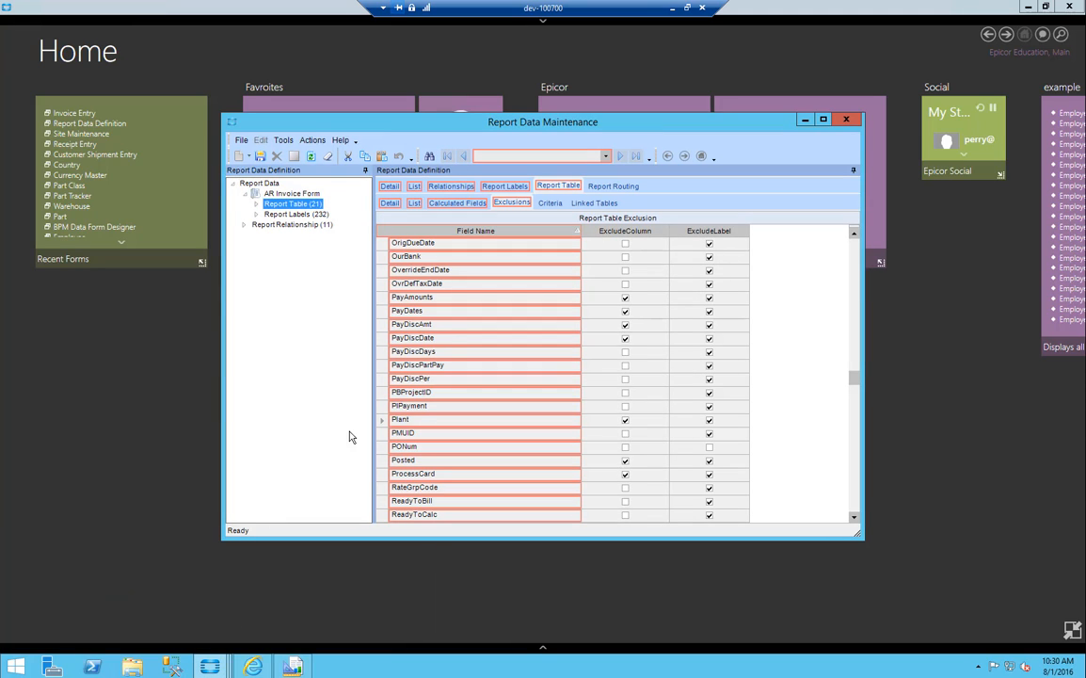
pyautogui.click(309, 194)
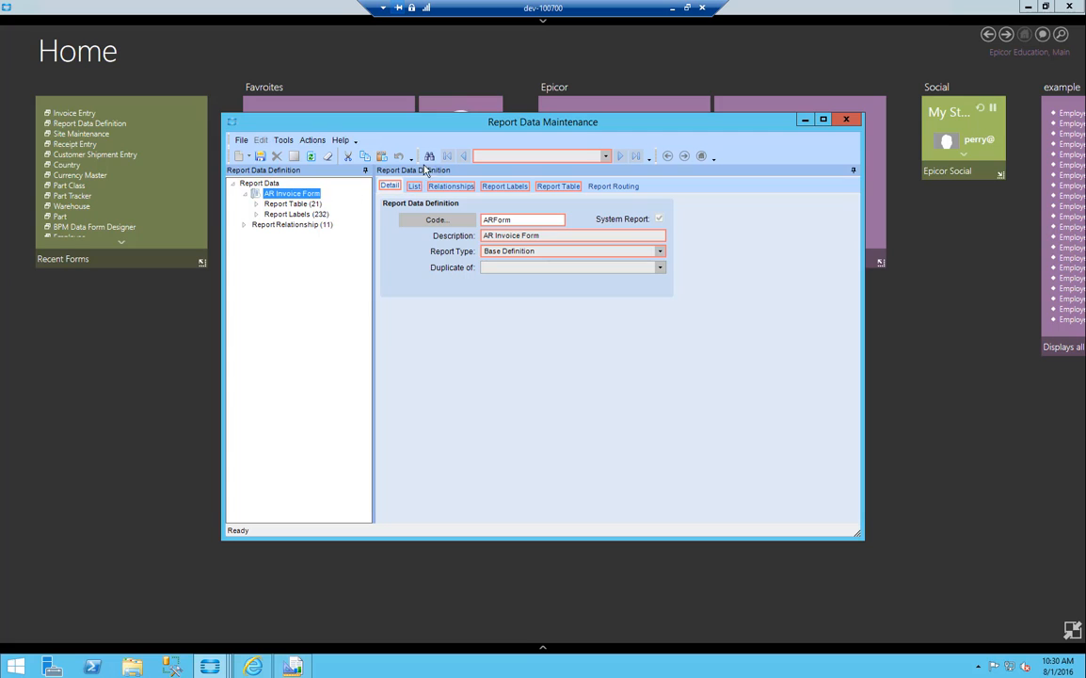
pyautogui.click(557, 187)
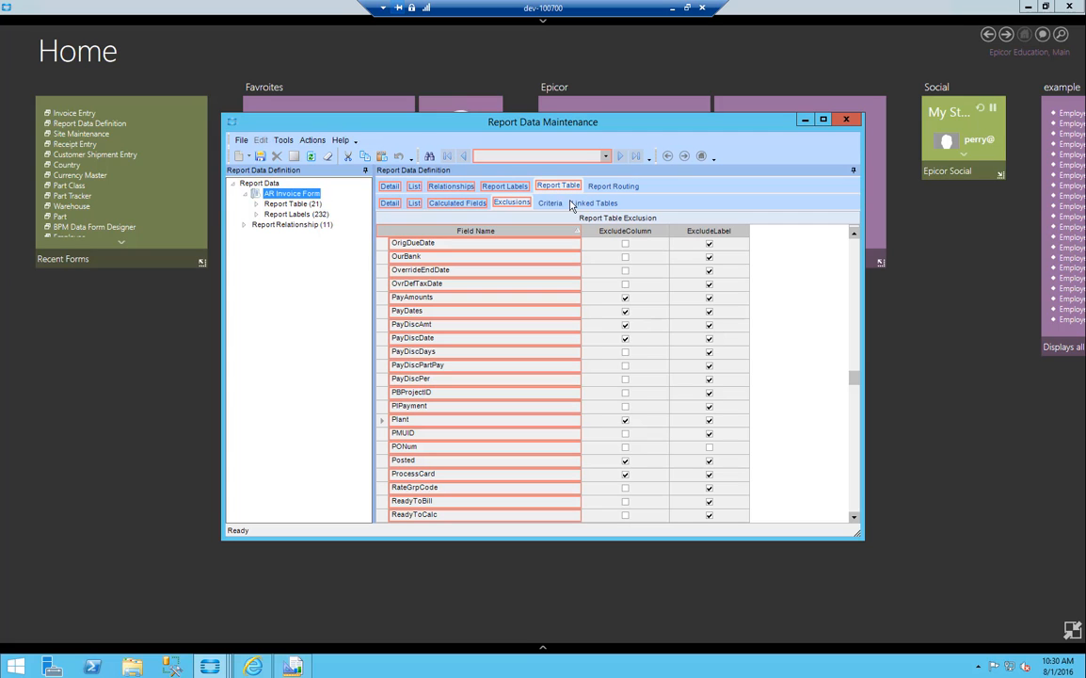
pyautogui.click(625, 420)
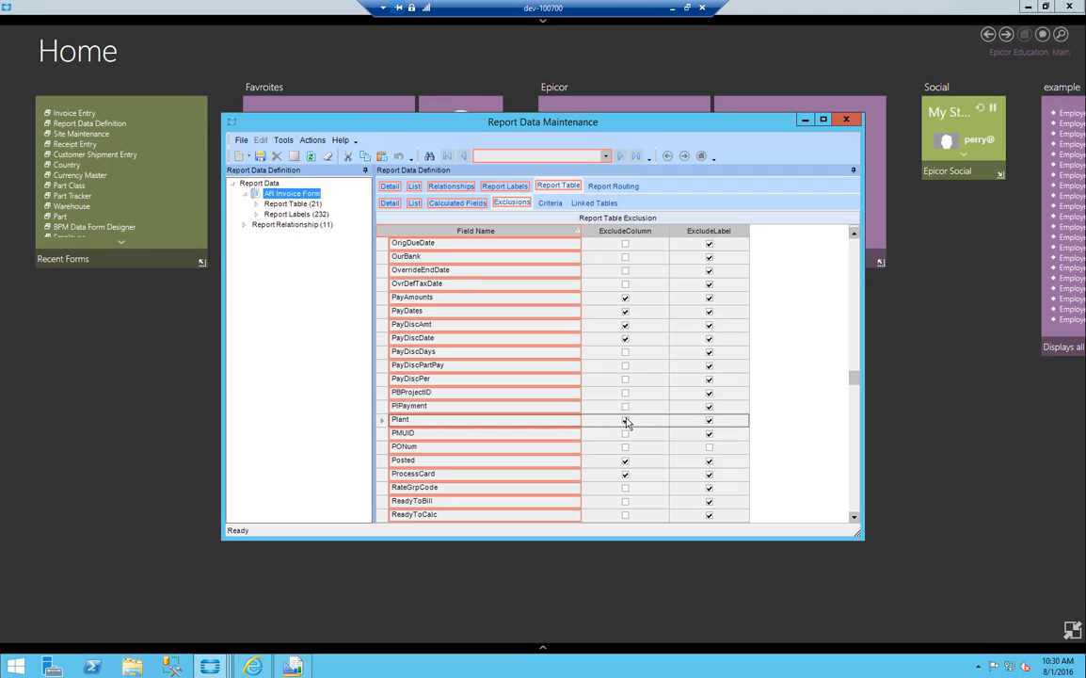
pyautogui.click(626, 421)
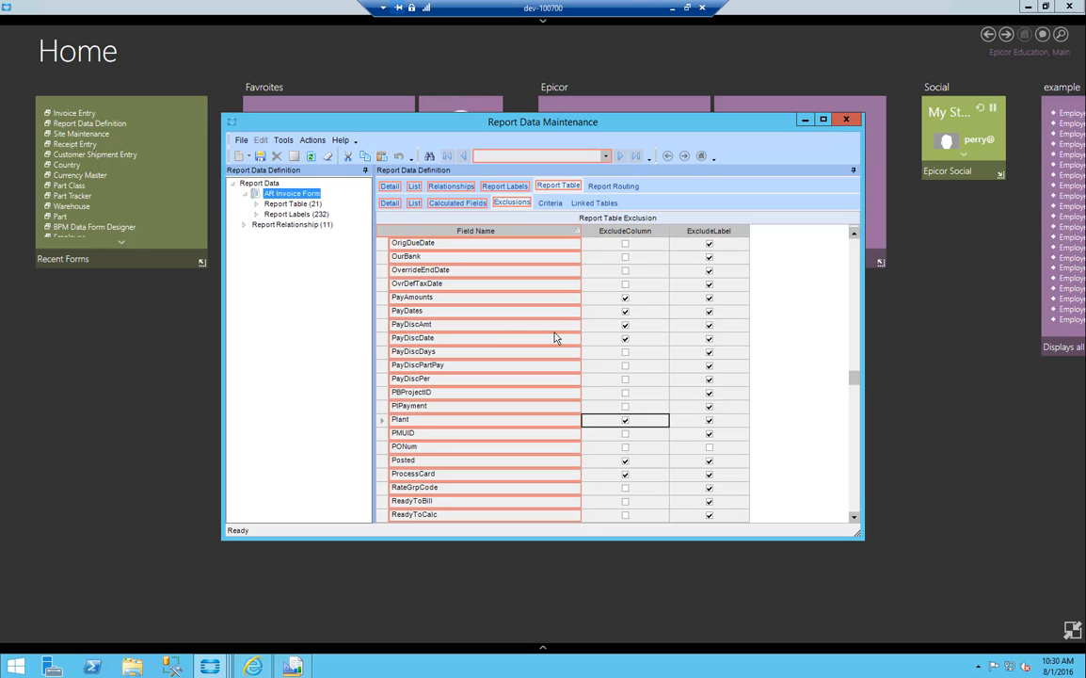
# Duplicate the AR Invoice Form data definition as ARDemo with the description "Demo for lunch and learn" and show its details.
pyautogui.click(313, 140)
pyautogui.click(308, 154)
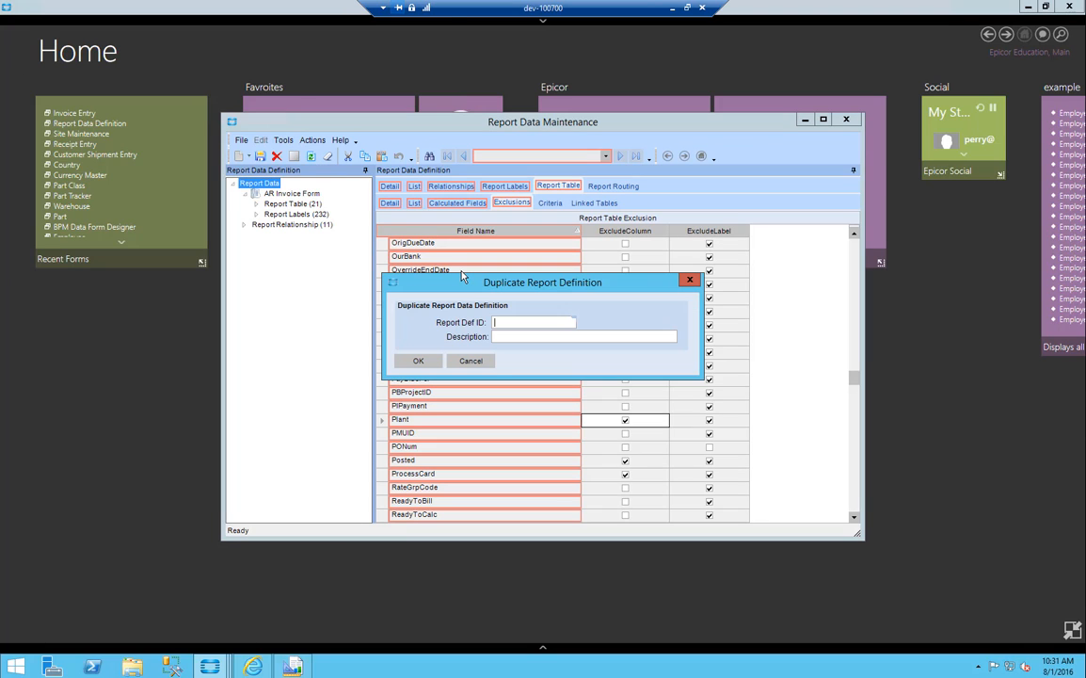
pyautogui.write('ARDem')
pyautogui.press('Return')
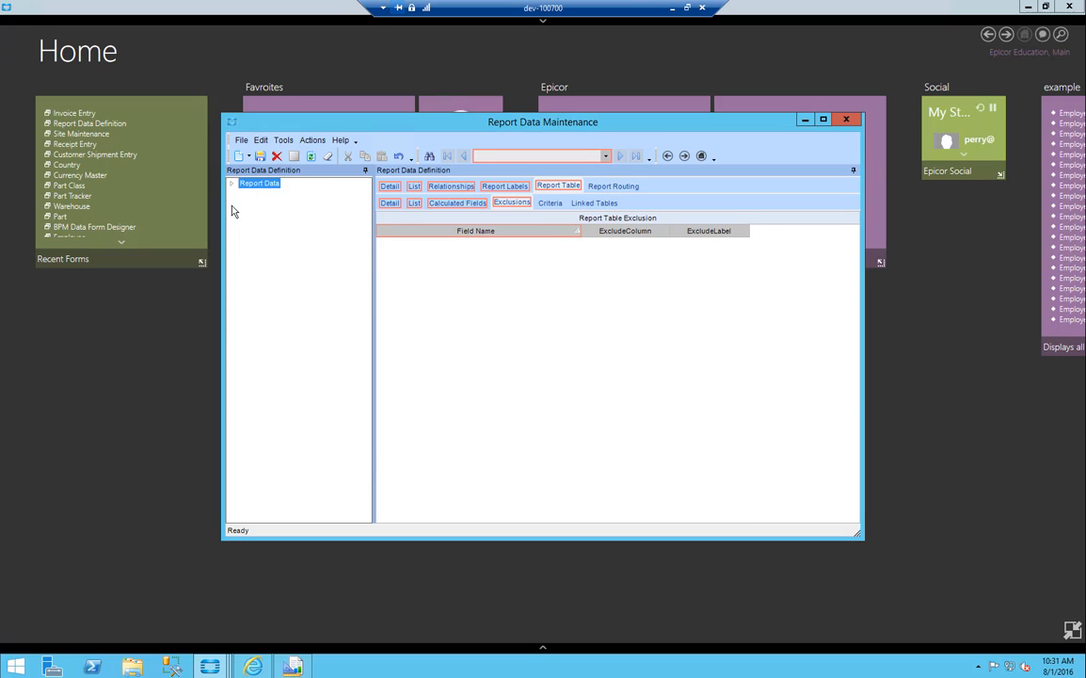
pyautogui.click(390, 186)
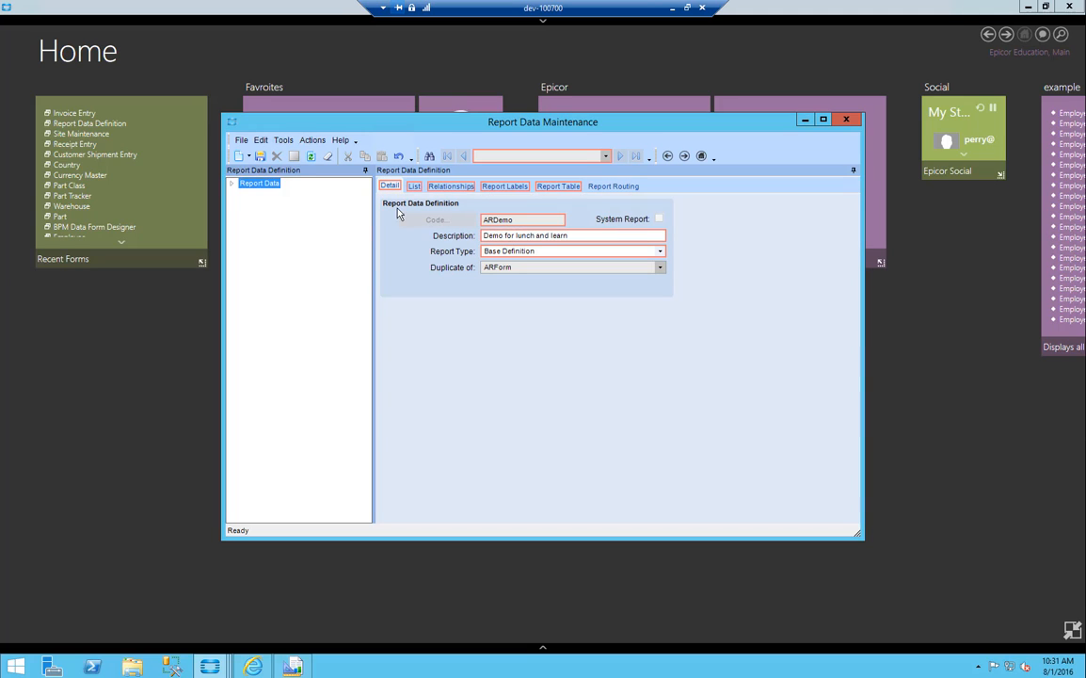
# Clear ExcludeColumn for the Plant field in the duplicated definition's InvcHead table exclusions, save, and close the definition.
pyautogui.click(231, 184)
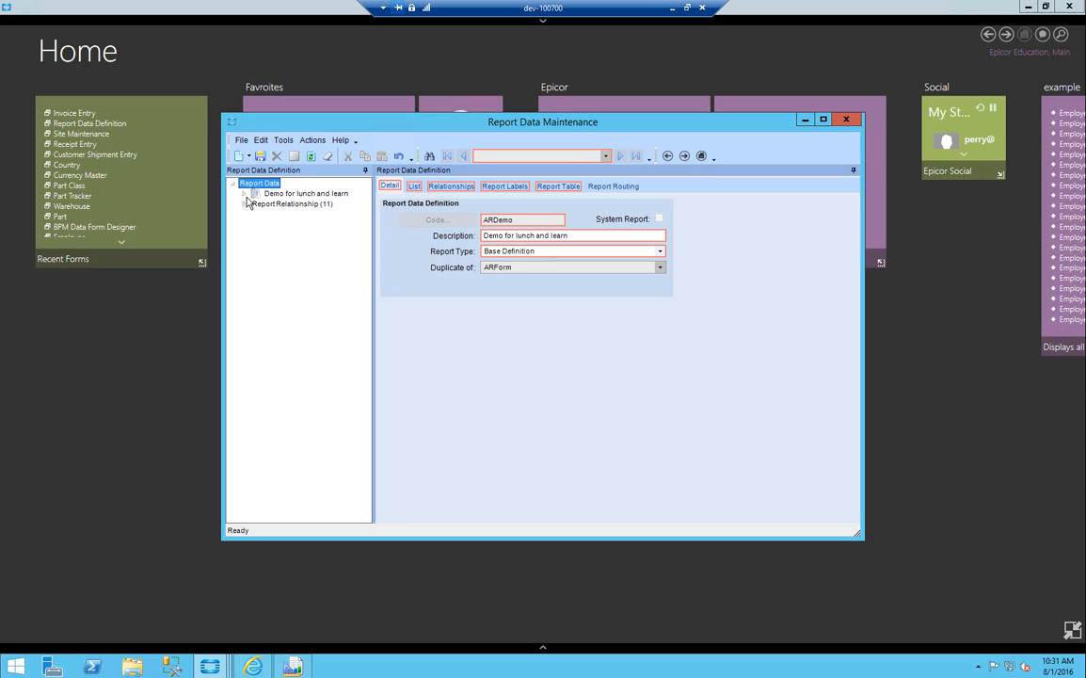
pyautogui.click(244, 193)
pyautogui.click(257, 204)
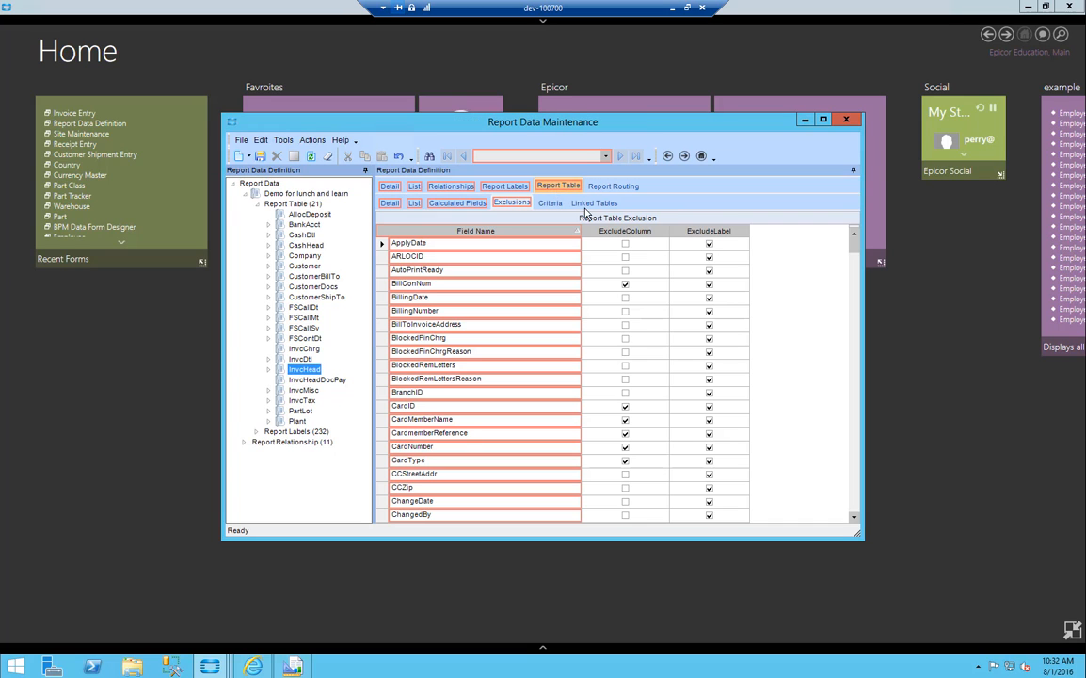
pyautogui.scroll(-6, 770, 327)
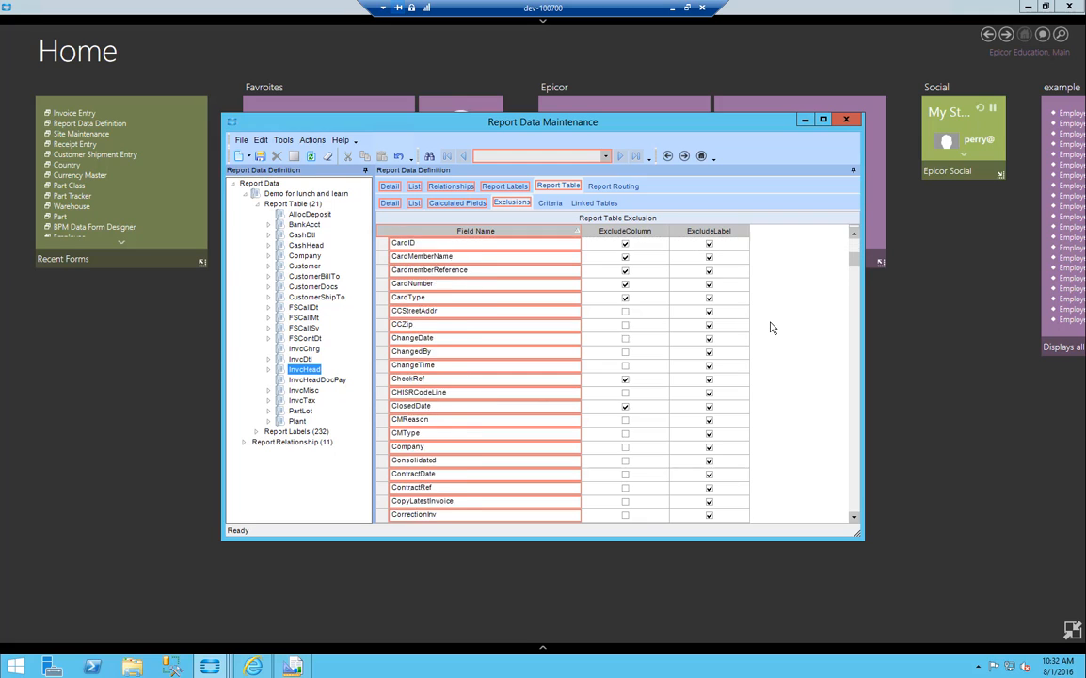
pyautogui.scroll(-20, 770, 327)
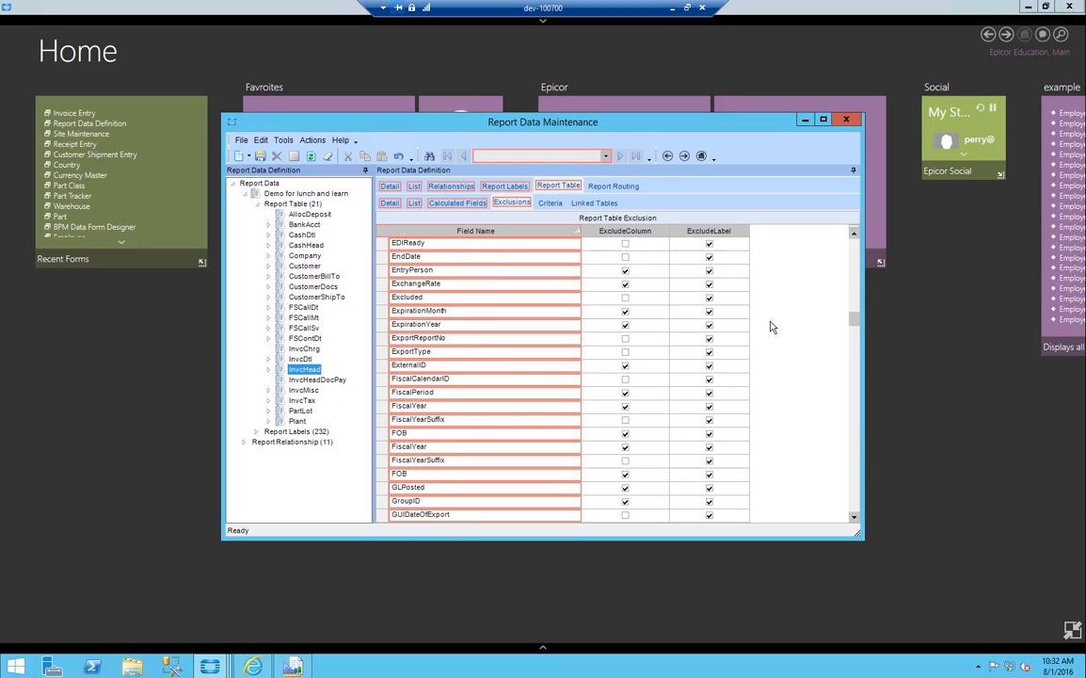
pyautogui.click(626, 449)
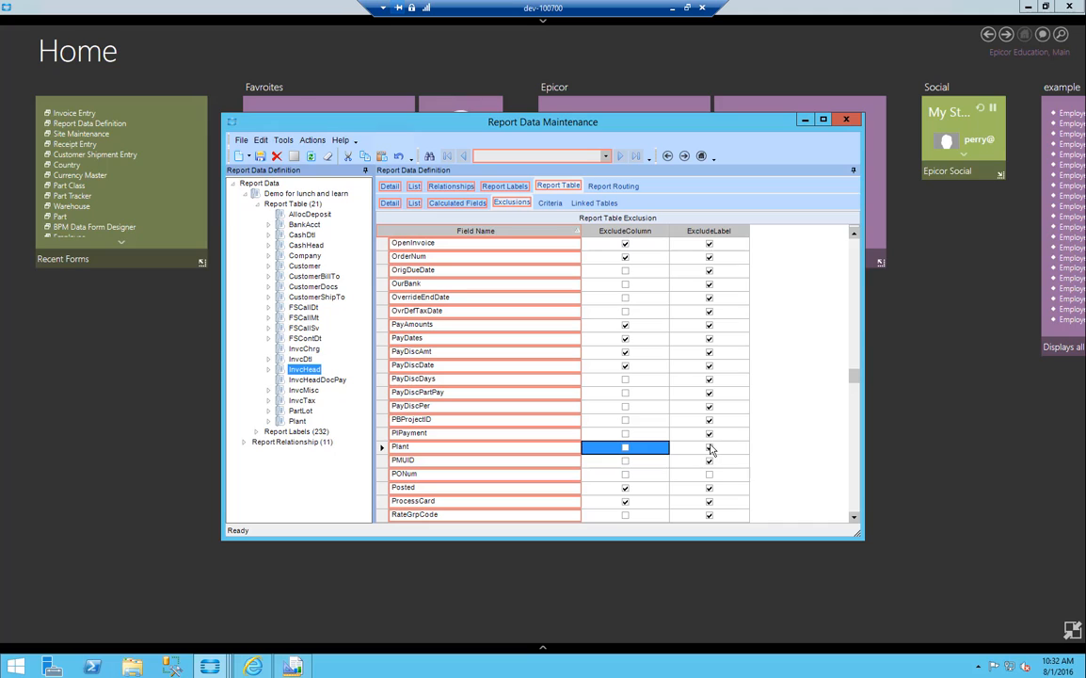
pyautogui.click(261, 156)
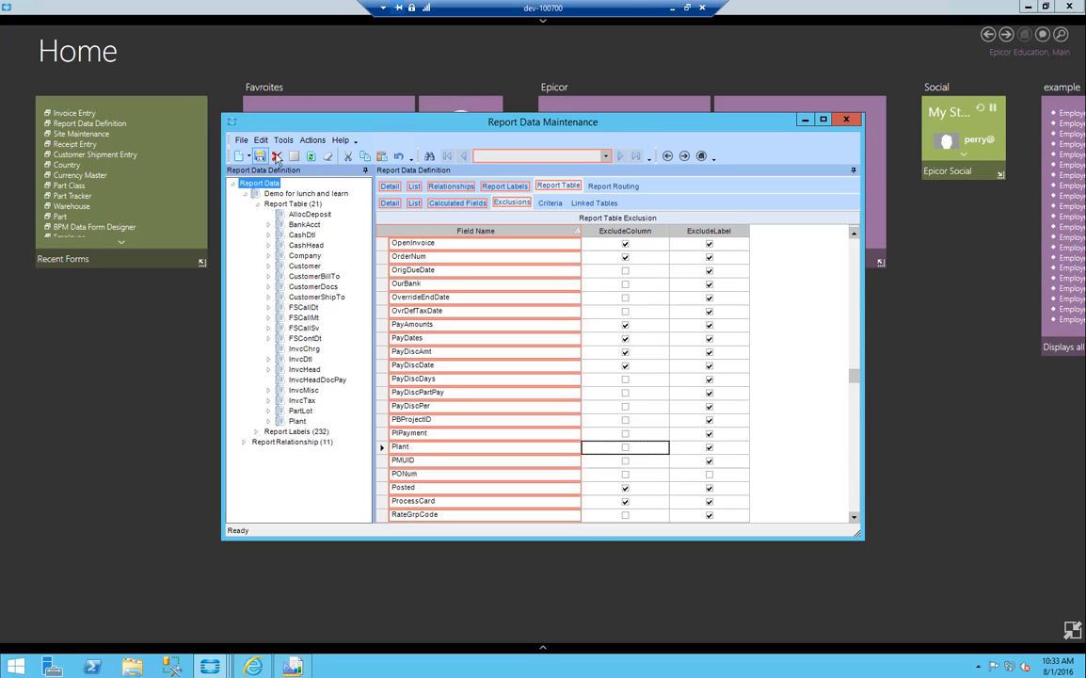
pyautogui.click(848, 122)
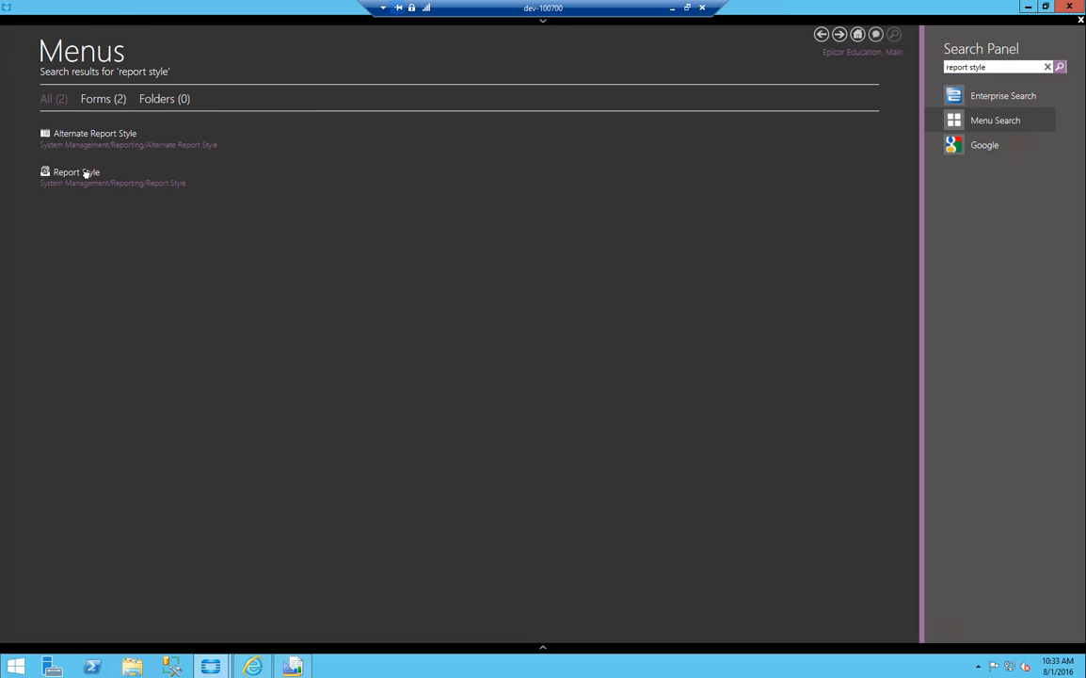
# Open Report Style maintenance for the AR Invoice Form and display the Standard - SSRS style's details.
pyautogui.click(77, 172)
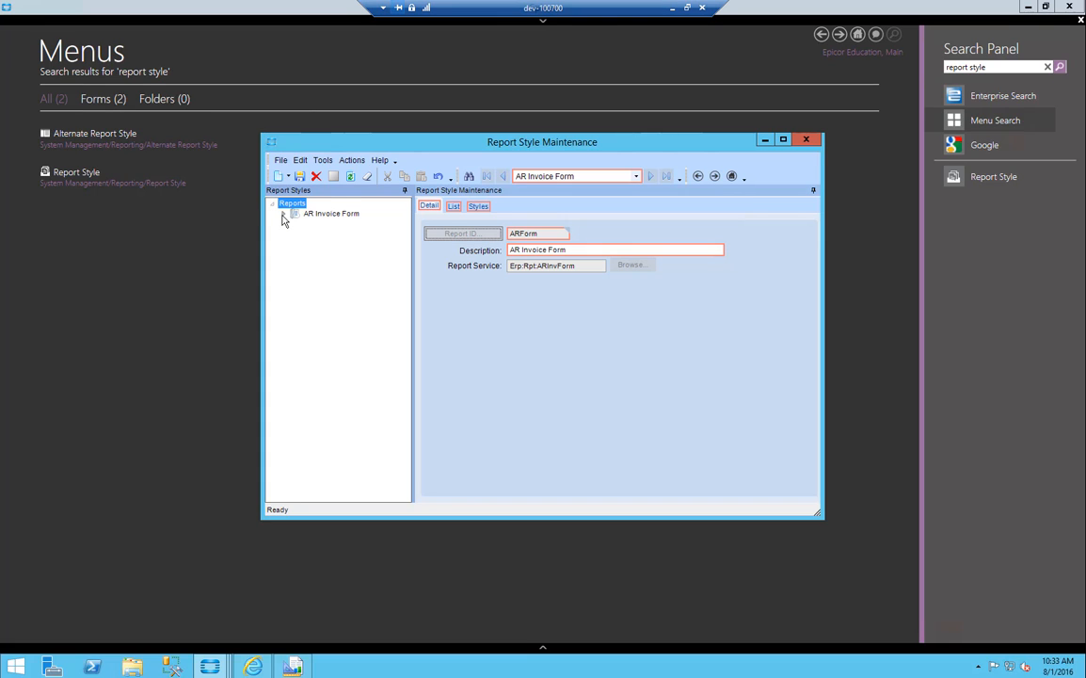
pyautogui.click(283, 215)
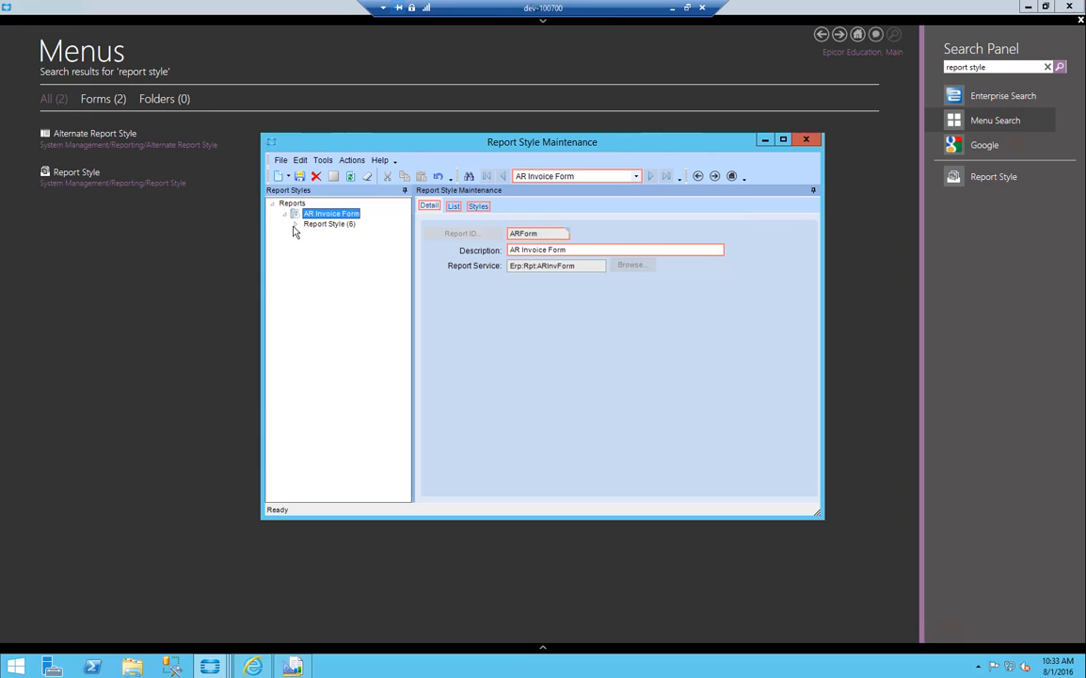
pyautogui.click(296, 225)
pyautogui.click(371, 235)
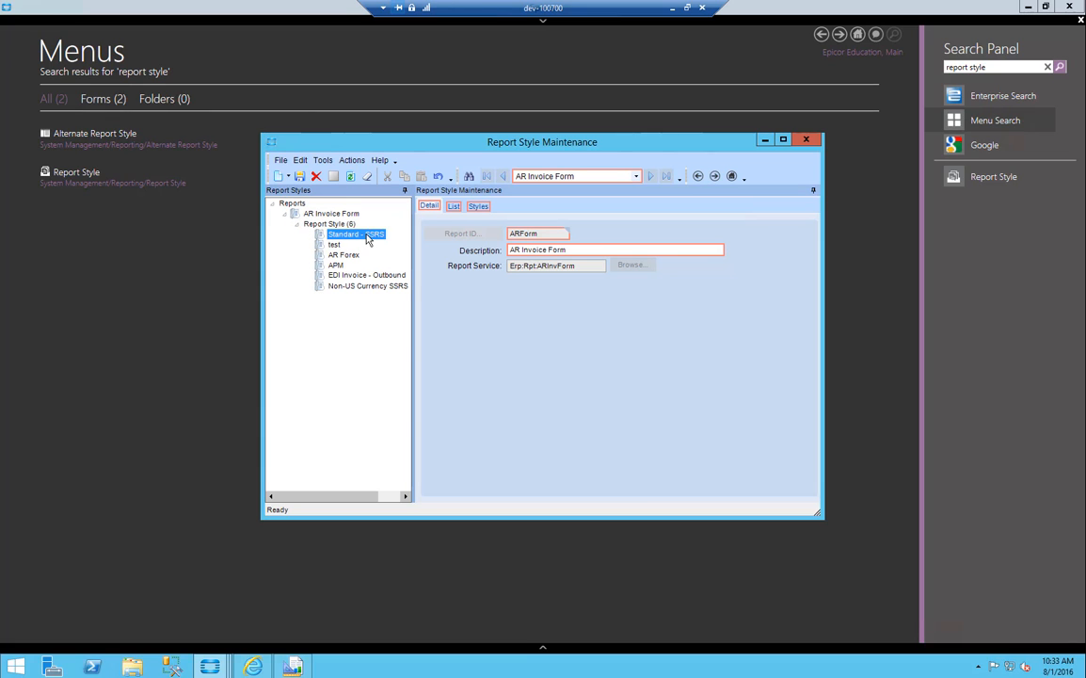
pyautogui.click(477, 207)
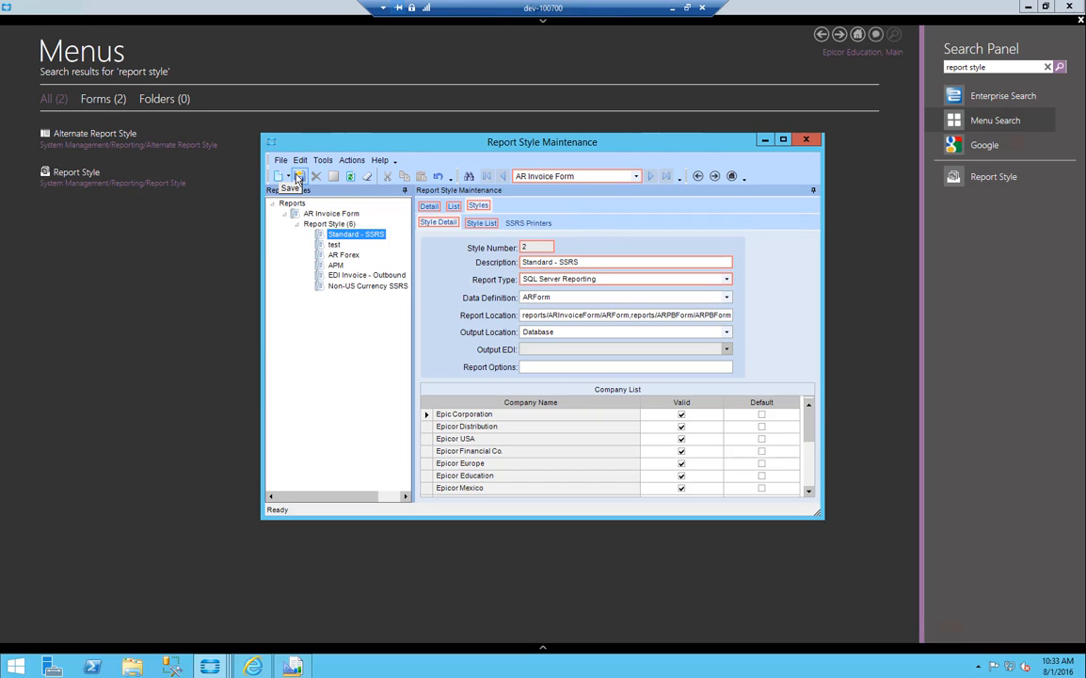
pyautogui.click(350, 161)
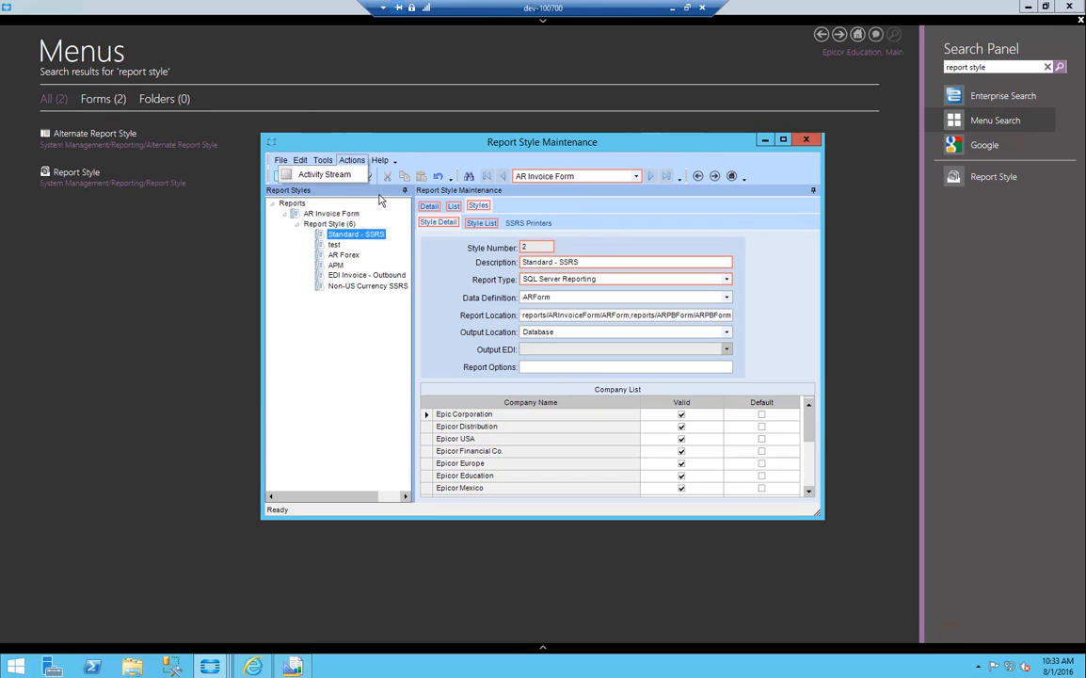
pyautogui.click(448, 269)
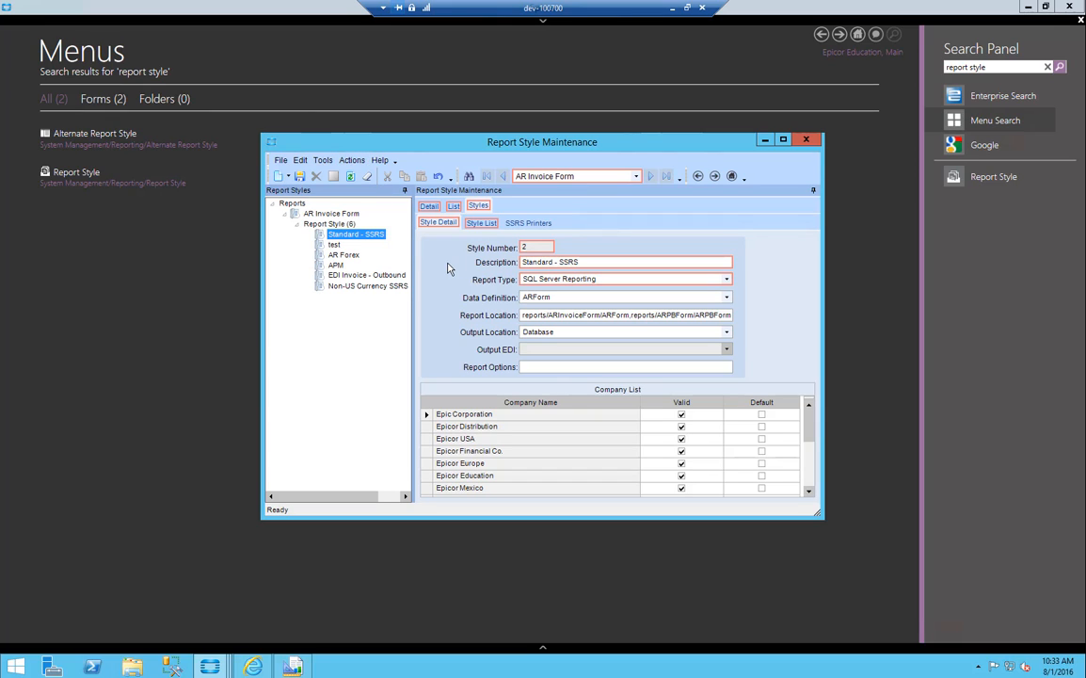
# Add and save a new AR Invoice Form report style described as "lunch and learn demo" with the data definition ARDemo.
pyautogui.click(288, 177)
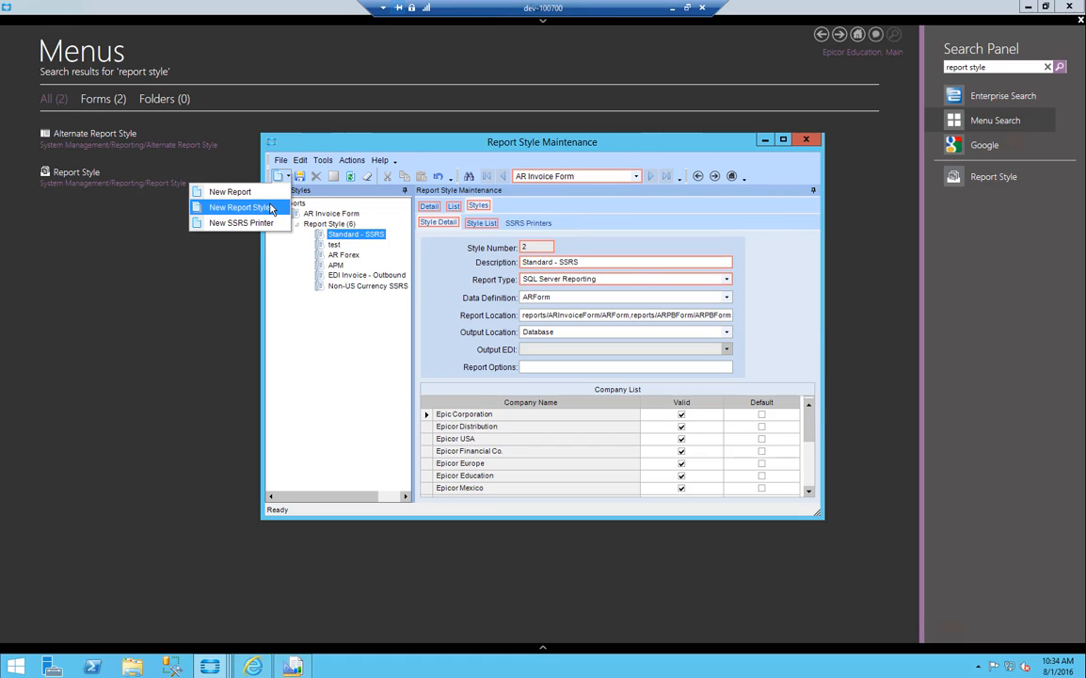
pyautogui.click(240, 207)
pyautogui.click(565, 298)
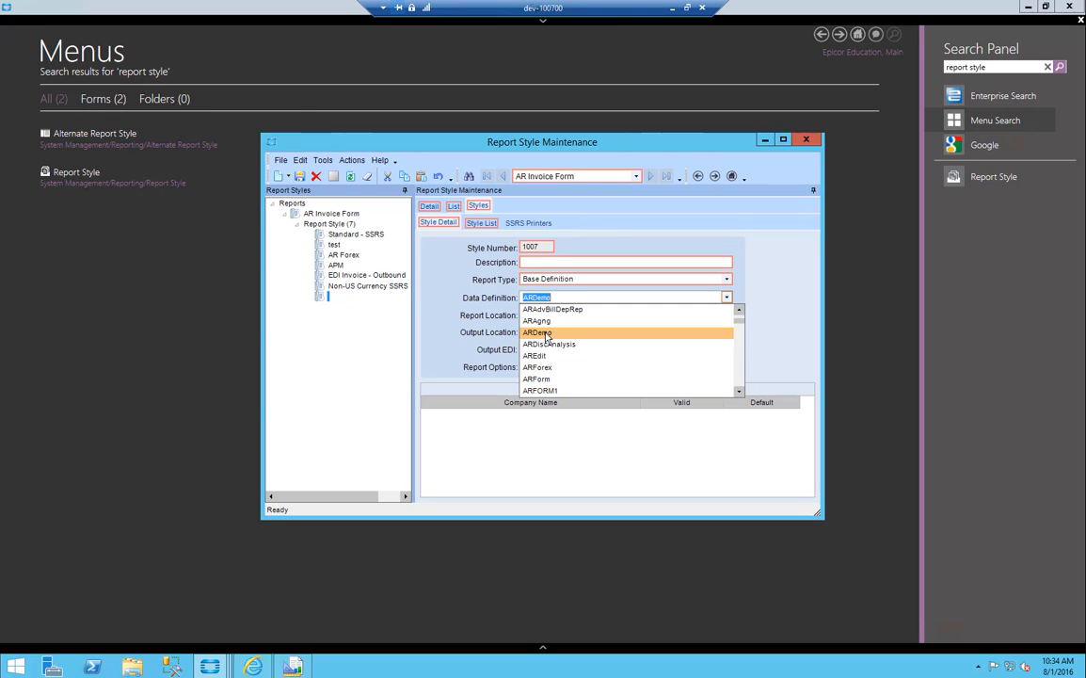
pyautogui.click(543, 333)
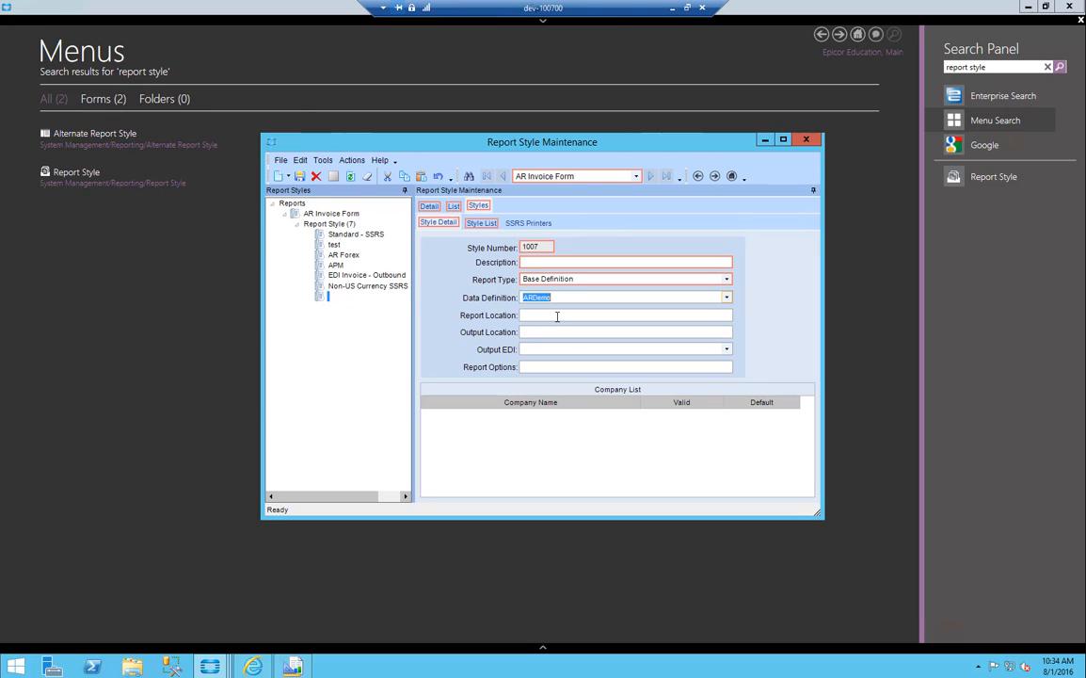
pyautogui.click(556, 316)
pyautogui.write('lunch and learn demo')
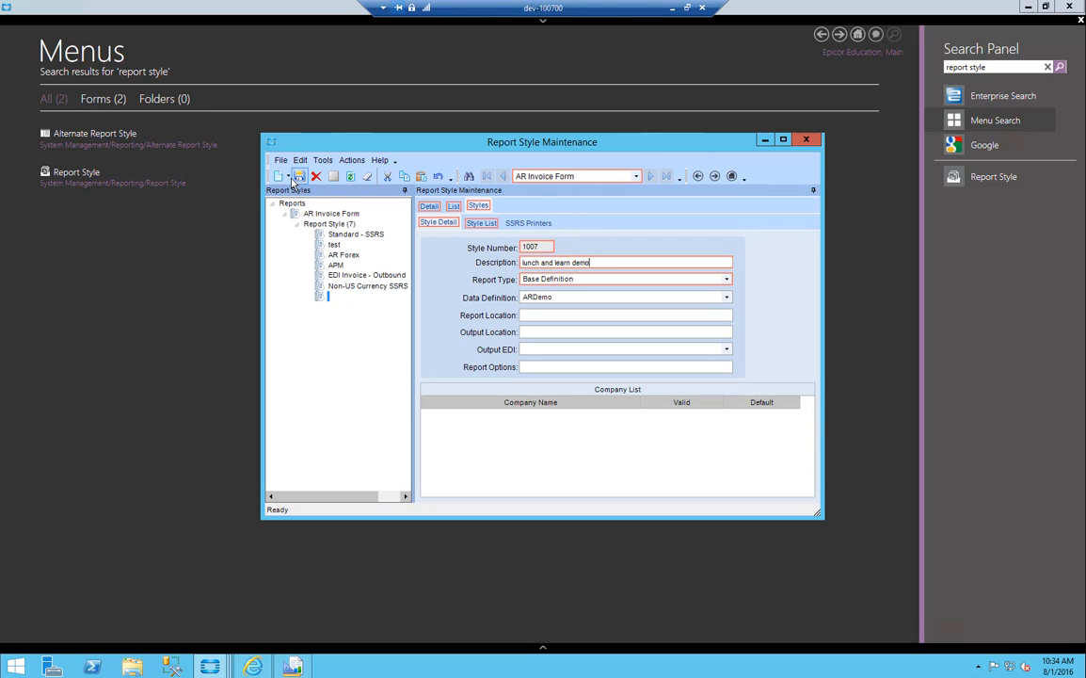
pyautogui.click(297, 178)
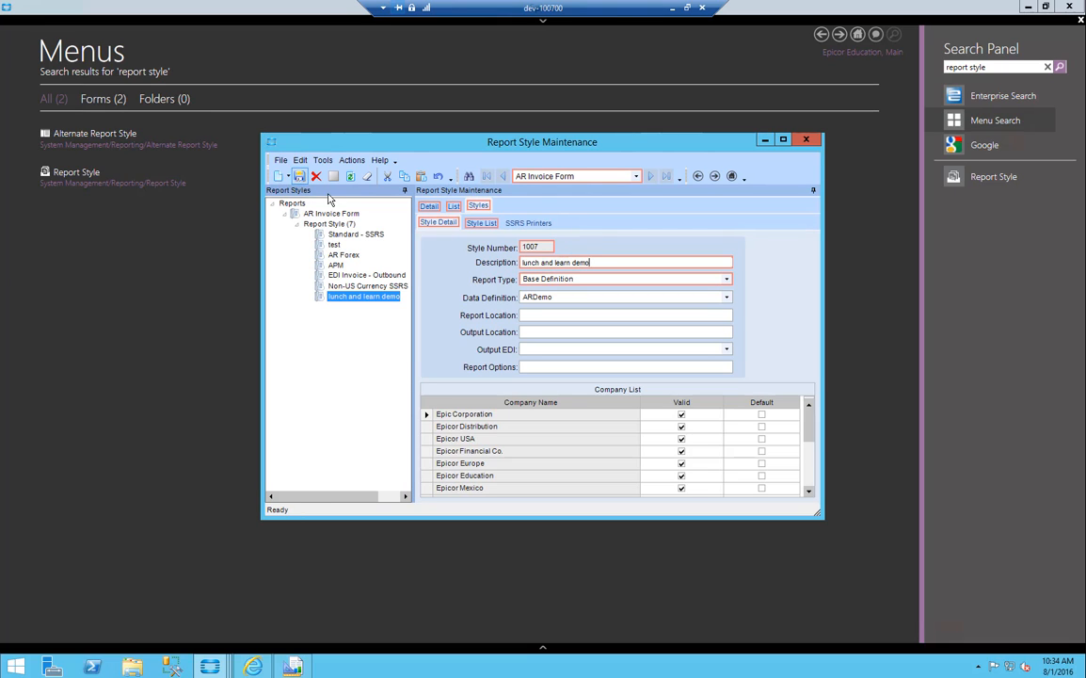
# Set the "lunch and learn demo" style to SQL Server Reporting, with Standard - SSRS's report location and Database as output location.
pyautogui.click(369, 235)
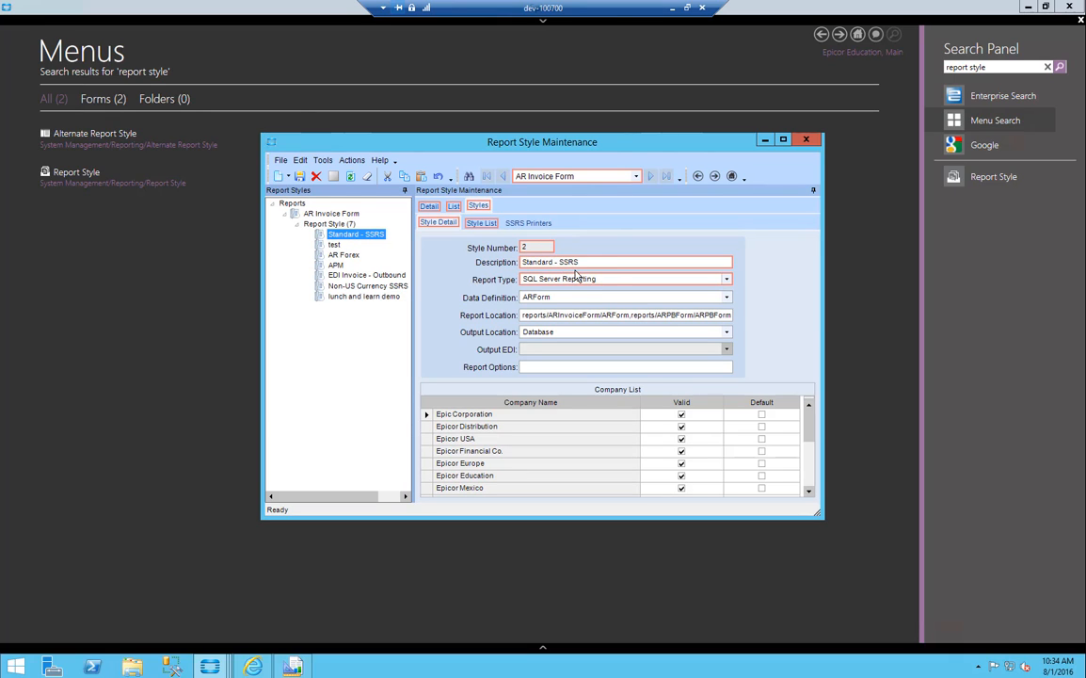
pyautogui.click(725, 318)
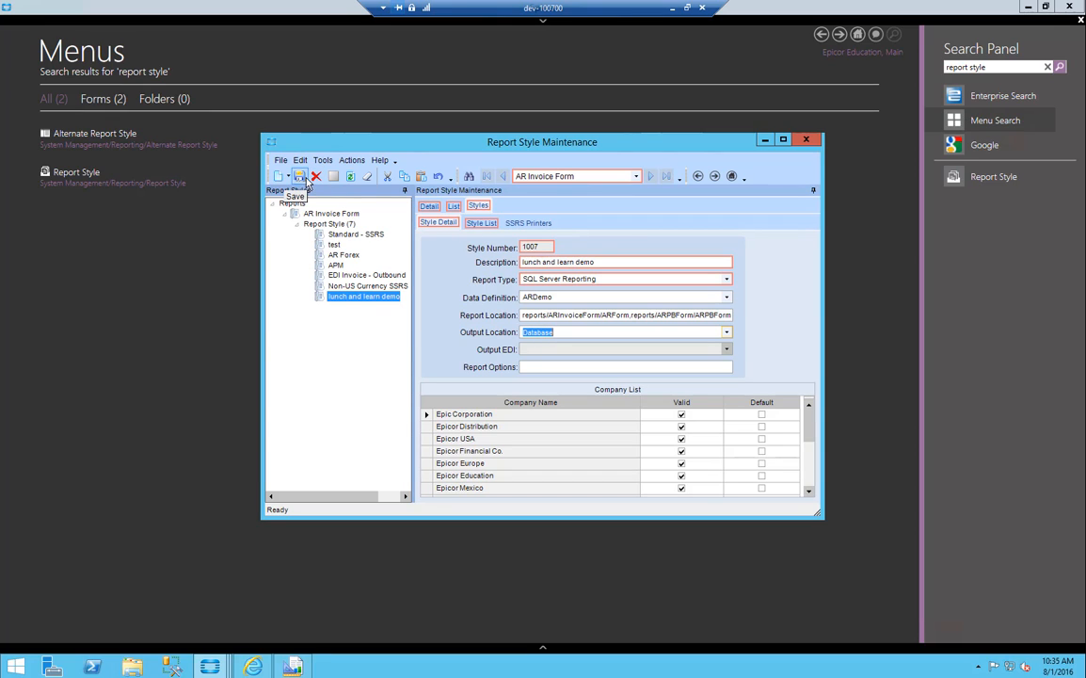
# Switch to Report Builder, collapse the expanded datasets, and open the properties of the ARForm dataset.
pyautogui.click(294, 666)
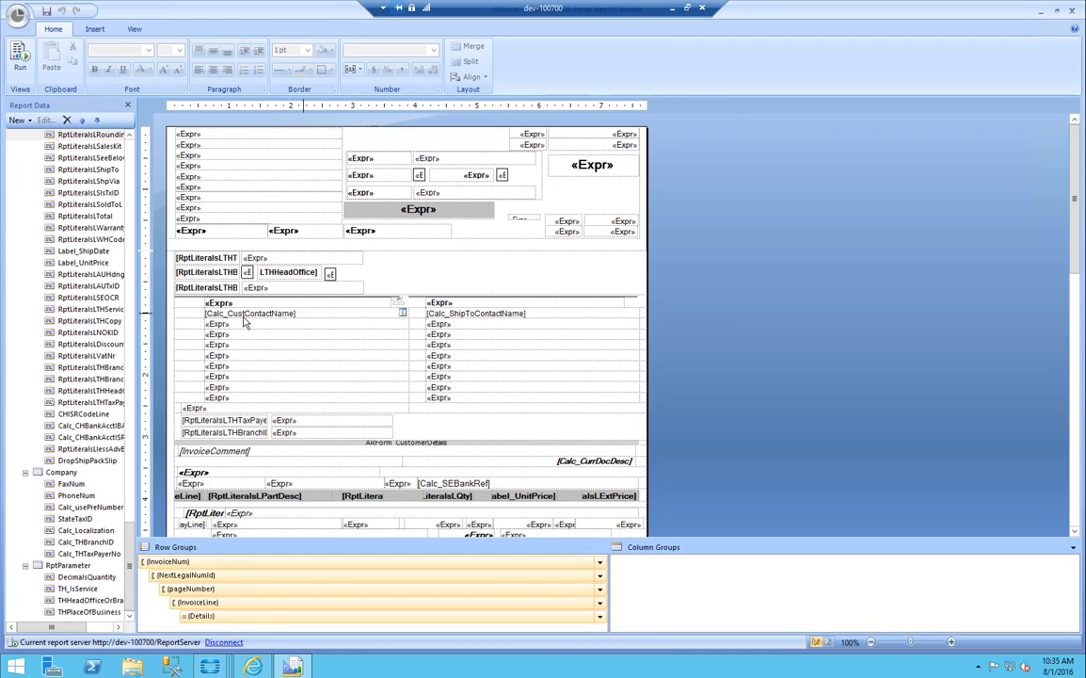
pyautogui.click(42, 287)
pyautogui.scroll(-15, 41, 294)
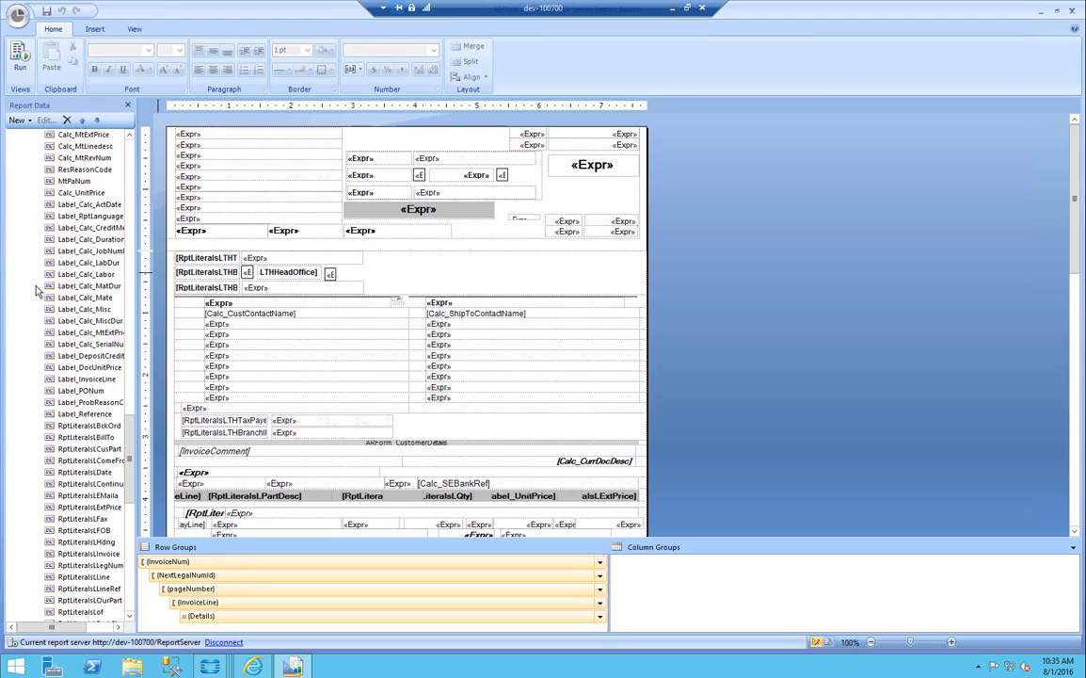
pyautogui.scroll(15, 28, 294)
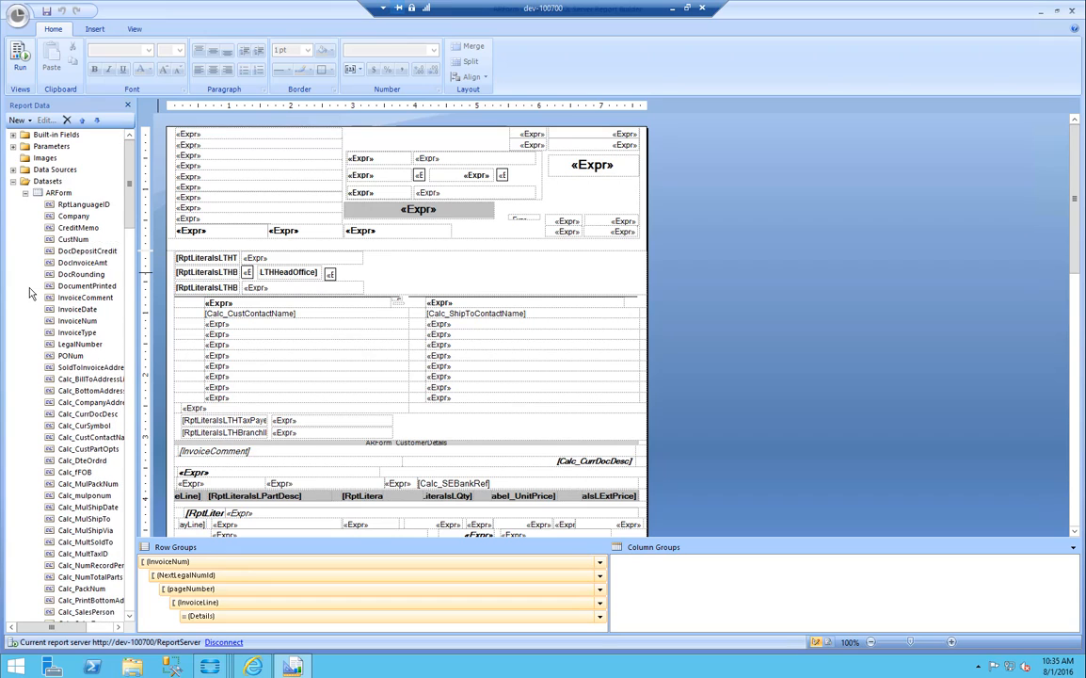
pyautogui.click(26, 193)
pyautogui.click(25, 205)
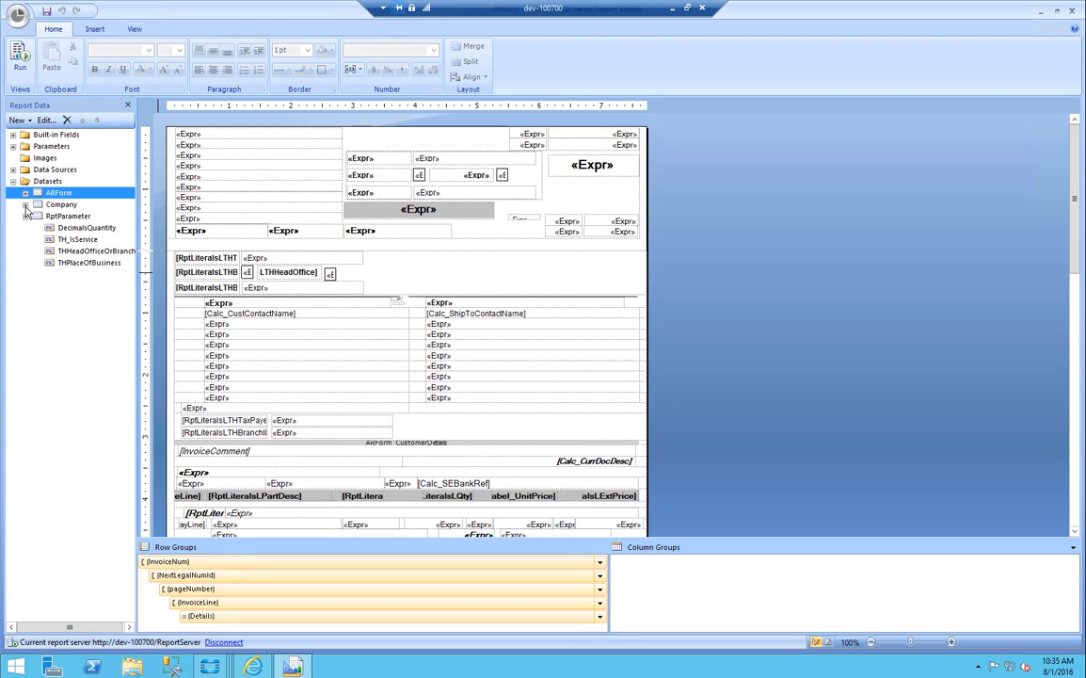
pyautogui.click(26, 216)
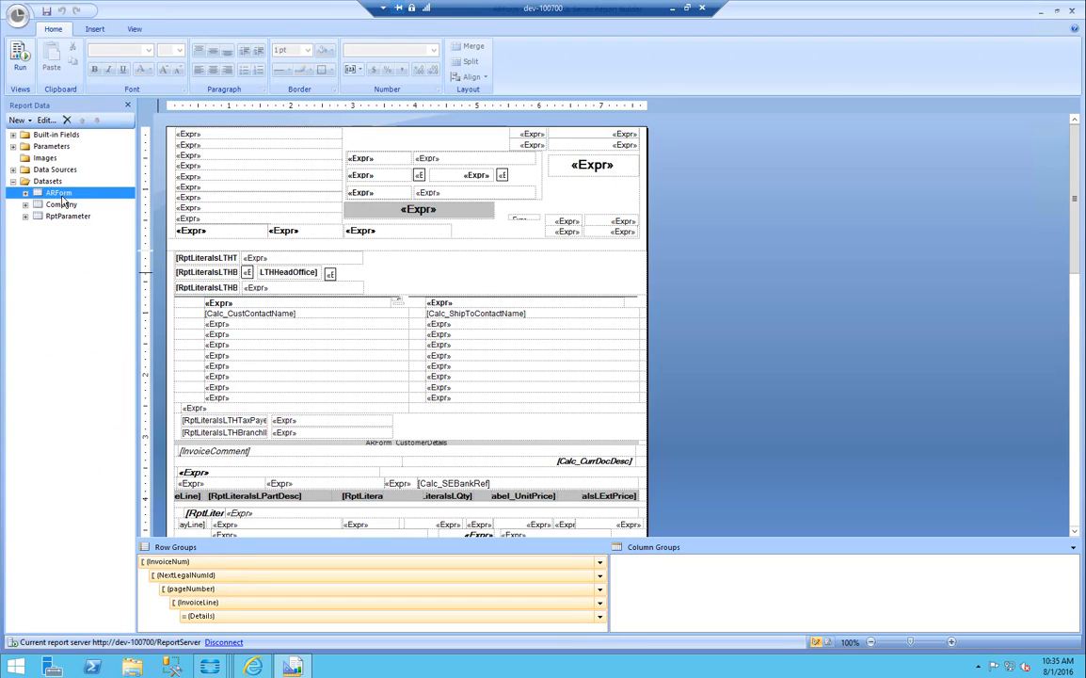
pyautogui.rightClick(58, 193)
pyautogui.click(122, 254)
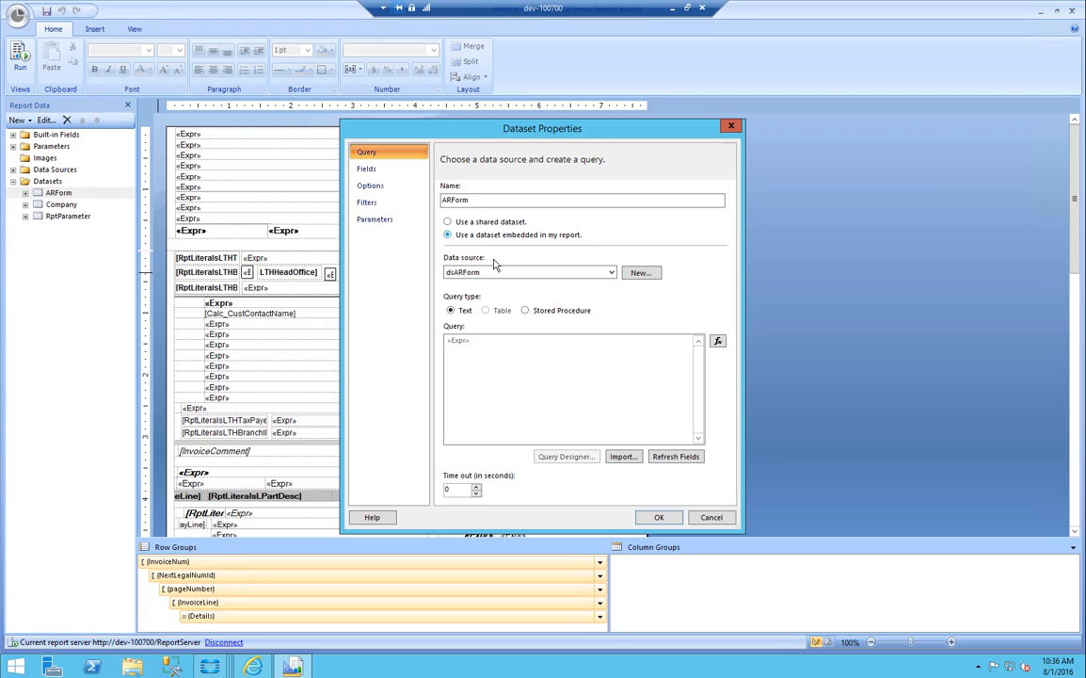
# Open the ARForm dataset's query expression and examine its selected fields and the table aliases in its FROM and JOIN clauses.
pyautogui.click(718, 340)
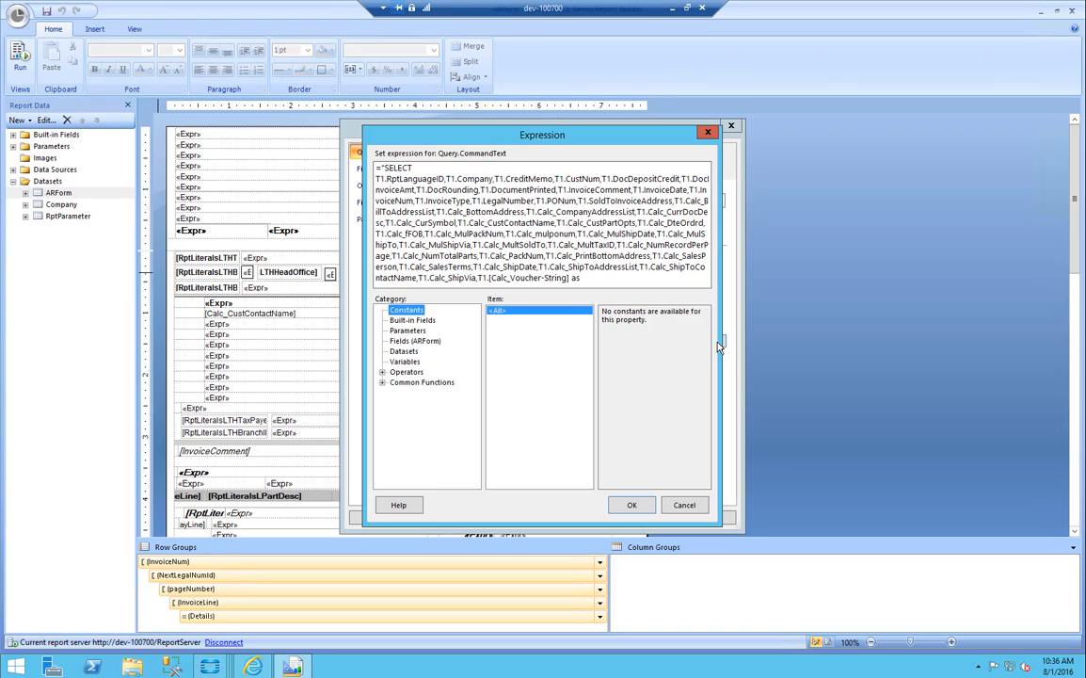
pyautogui.click(533, 244)
pyautogui.press('Down')
pyautogui.press('Down')
pyautogui.press('Down')
pyautogui.press('Down')
pyautogui.press('Down')
pyautogui.press('Down')
pyautogui.press('Down')
pyautogui.press('Down')
pyautogui.press('Down')
pyautogui.press('Down')
pyautogui.press('Down')
pyautogui.press('Down')
pyautogui.press('Down')
pyautogui.press('Down')
pyautogui.press('Down')
pyautogui.press('Down')
pyautogui.press('Down')
pyautogui.press('Down')
pyautogui.press('Down')
pyautogui.press('Down')
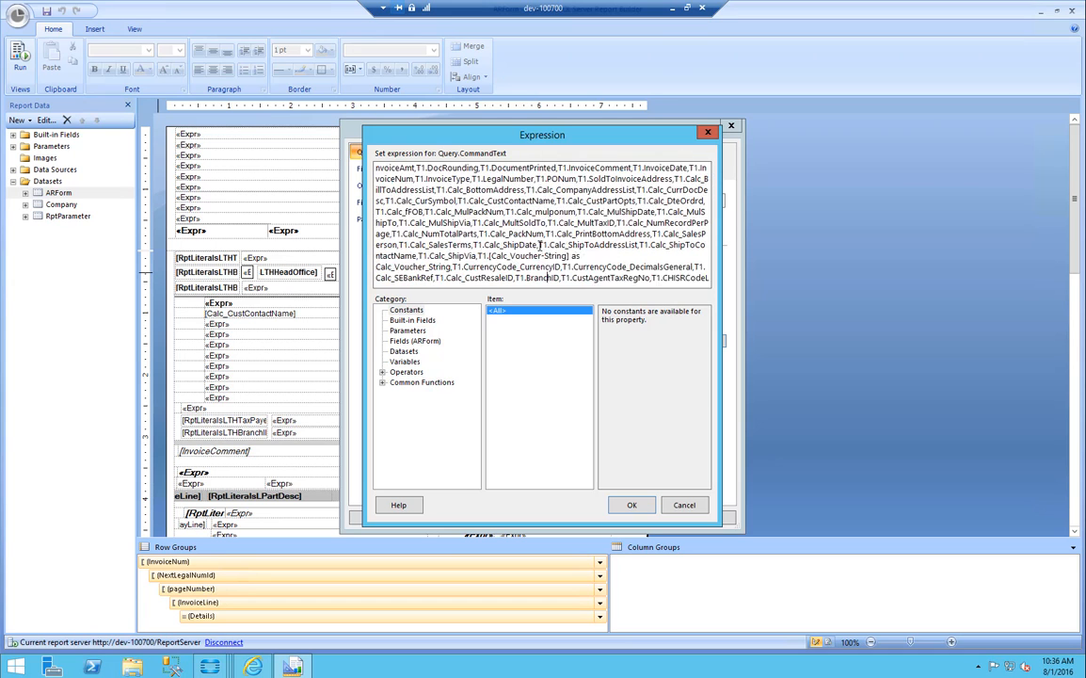
pyautogui.press('Down')
pyautogui.press('Down')
pyautogui.press('Down')
pyautogui.press('Down')
pyautogui.press('Down')
pyautogui.press('Down')
pyautogui.press('Down')
pyautogui.press('Down')
pyautogui.press('Down')
pyautogui.press('Down')
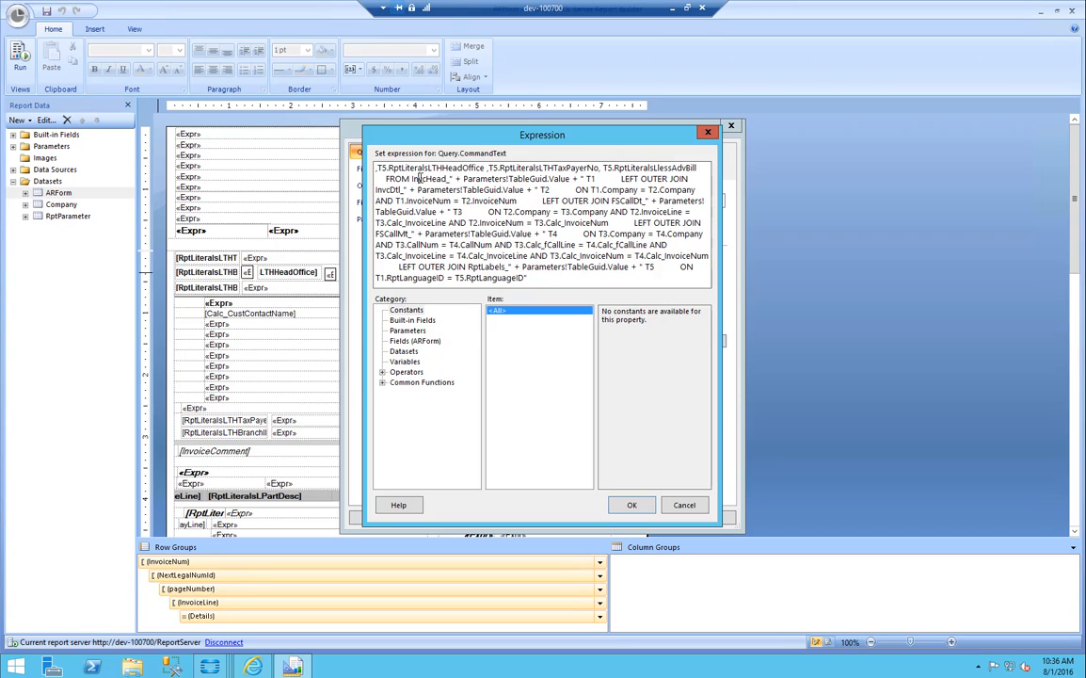
pyautogui.moveTo(413, 176); pyautogui.dragTo(443, 176)
pyautogui.click(442, 177)
pyautogui.scroll(1, 440, 169)
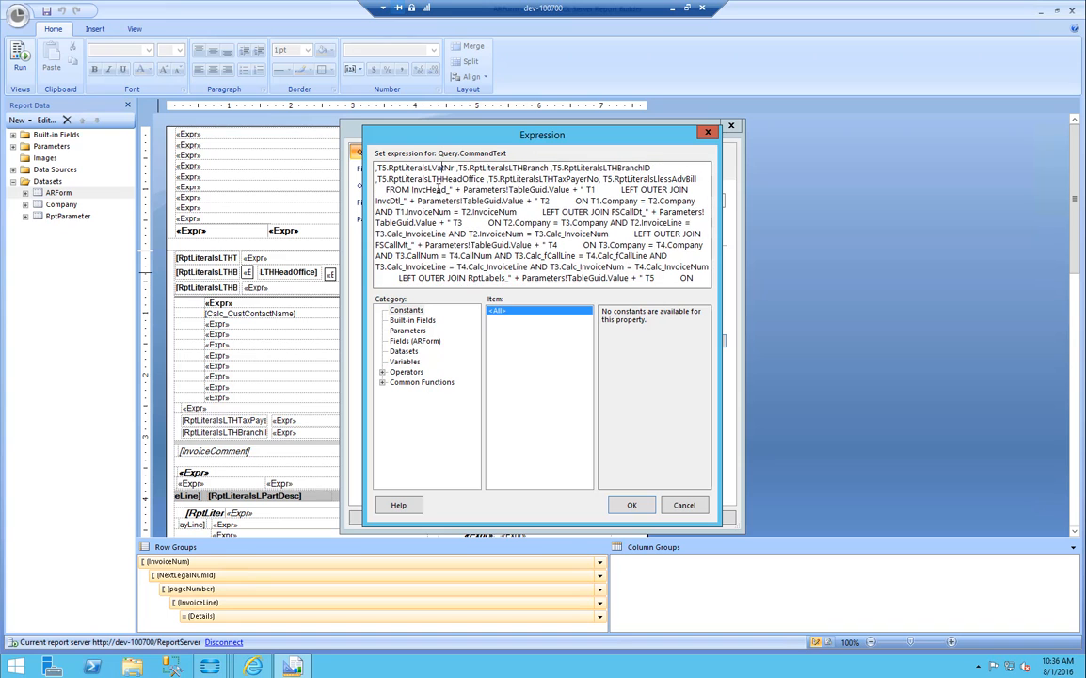
# Add T1.Plant after T1.CreditMemo in the ARForm query's SELECT list, and accept the expression and dataset changes.
pyautogui.scroll(10, 439, 188)
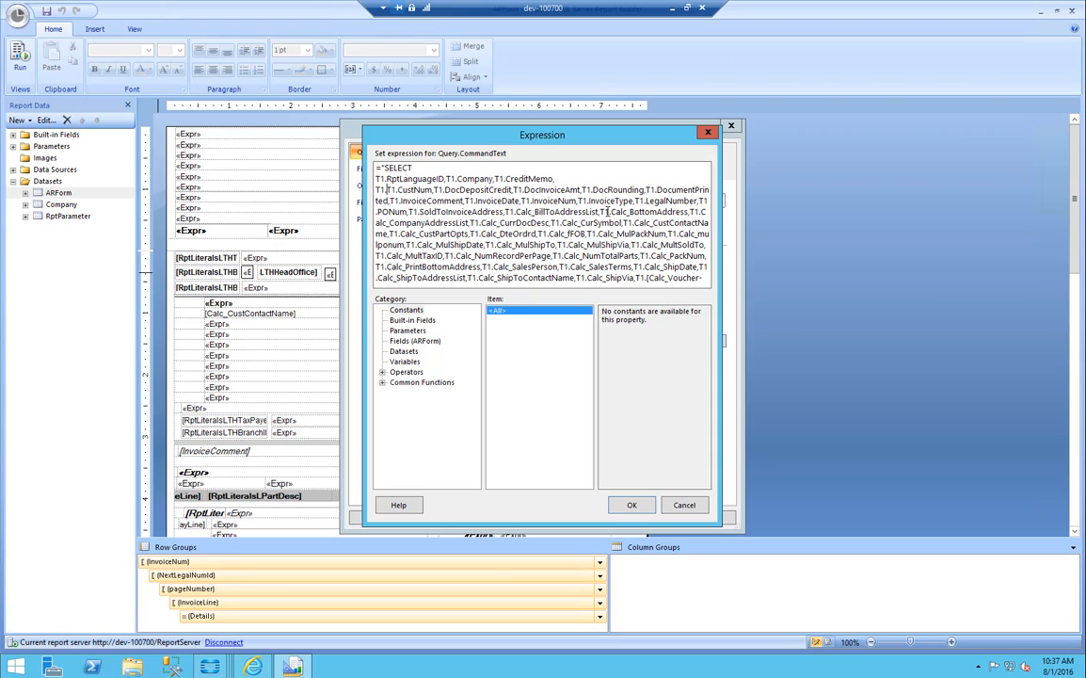
pyautogui.write('.Plant')
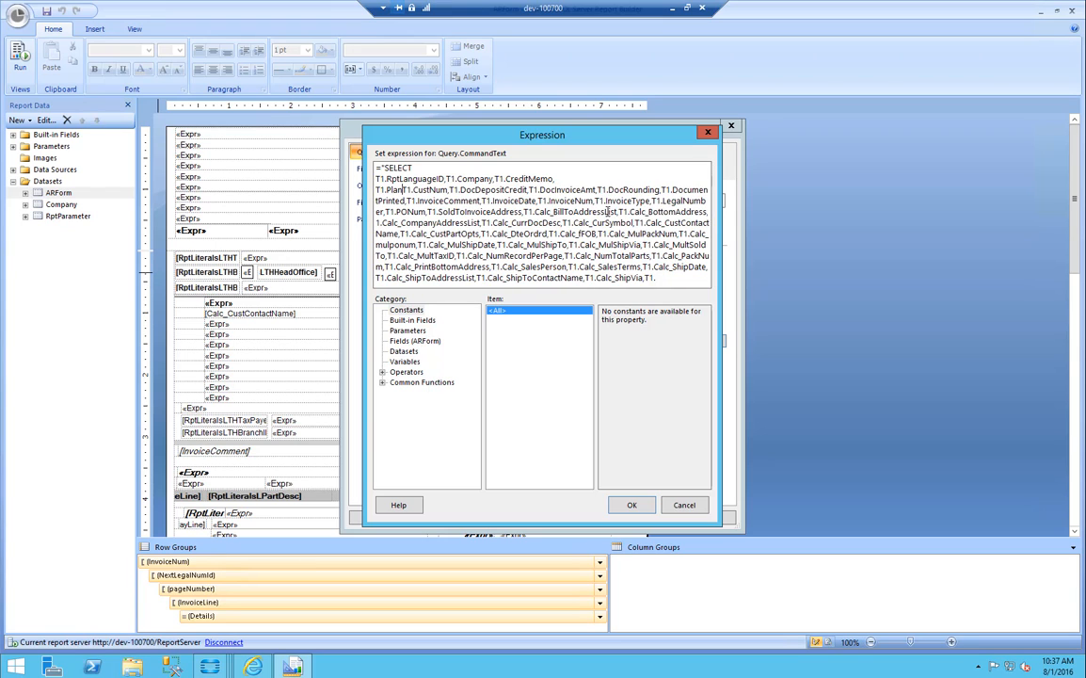
pyautogui.write(',')
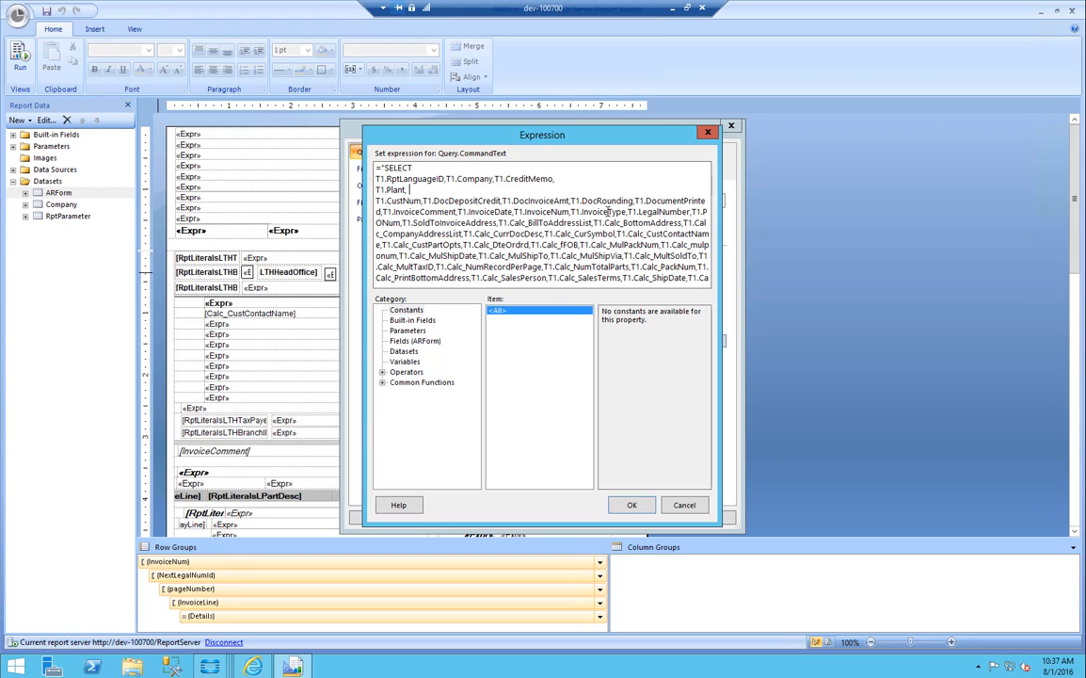
pyautogui.click(476, 201)
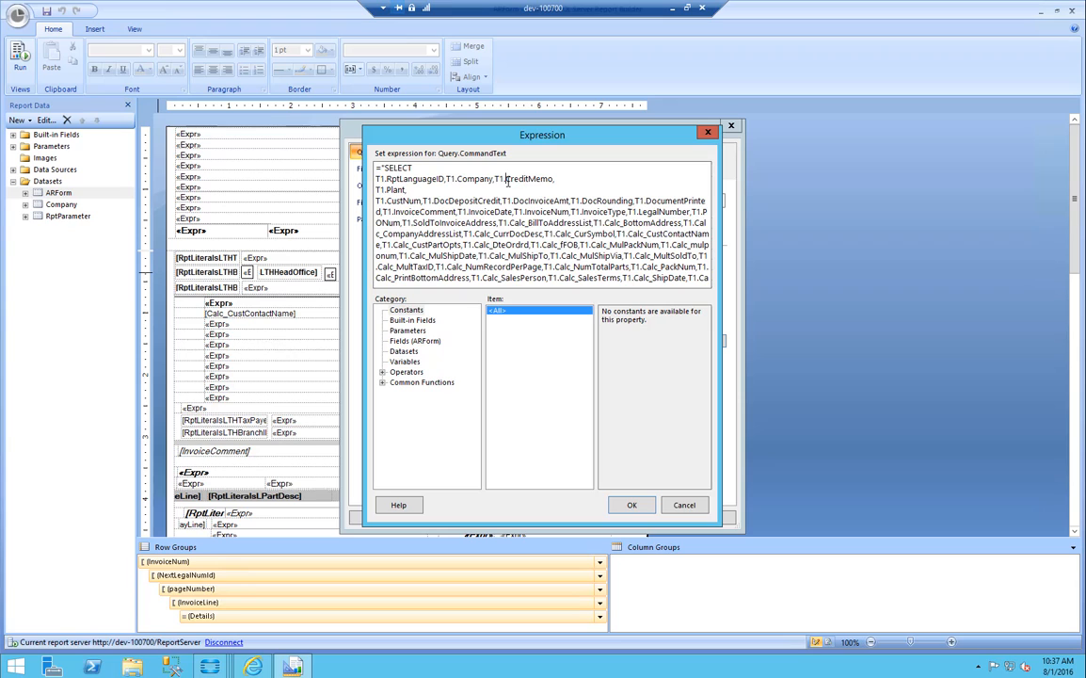
pyautogui.click(629, 505)
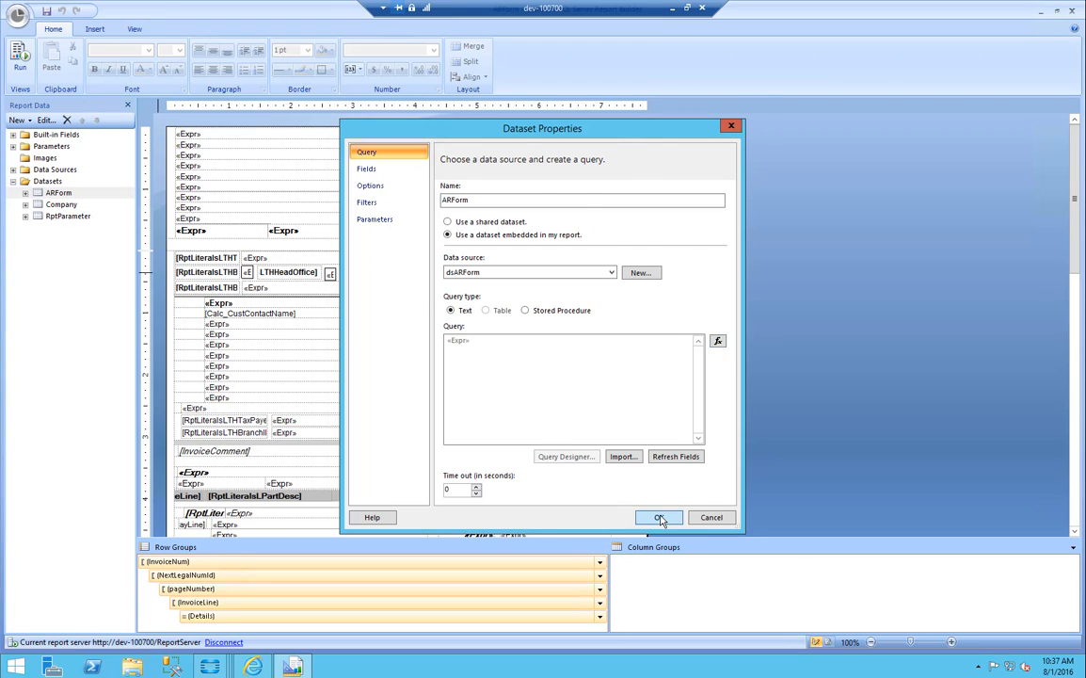
pyautogui.click(659, 516)
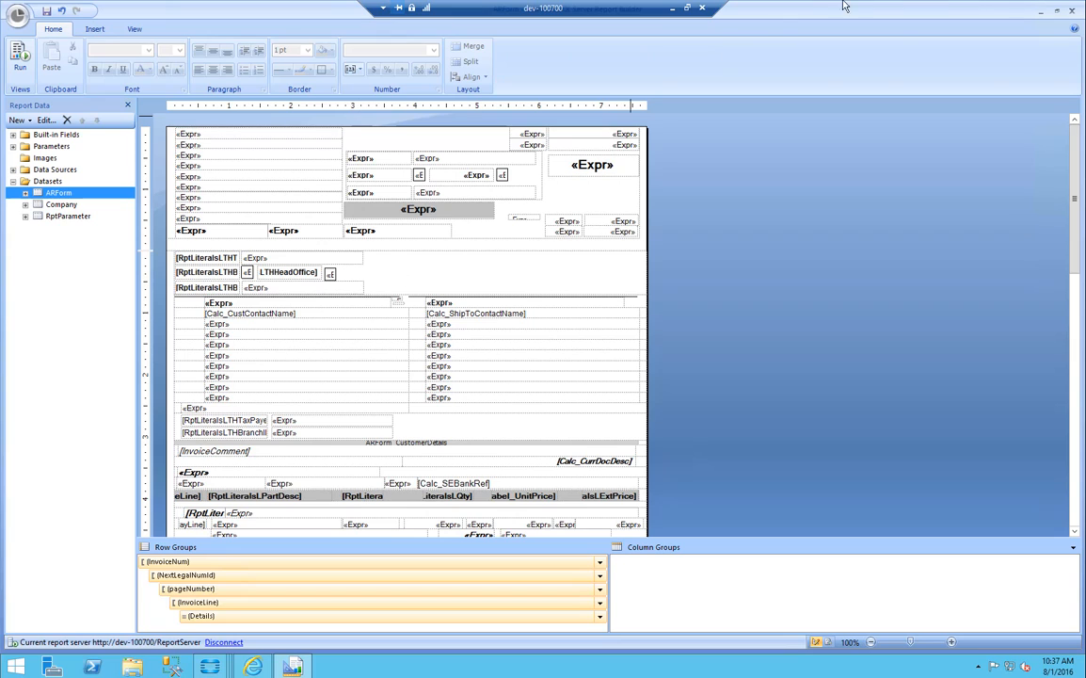
# Minimize Report Builder, switch to Epicor's AR Invoice Entry and open the print form for the group's invoices.
pyautogui.click(1042, 11)
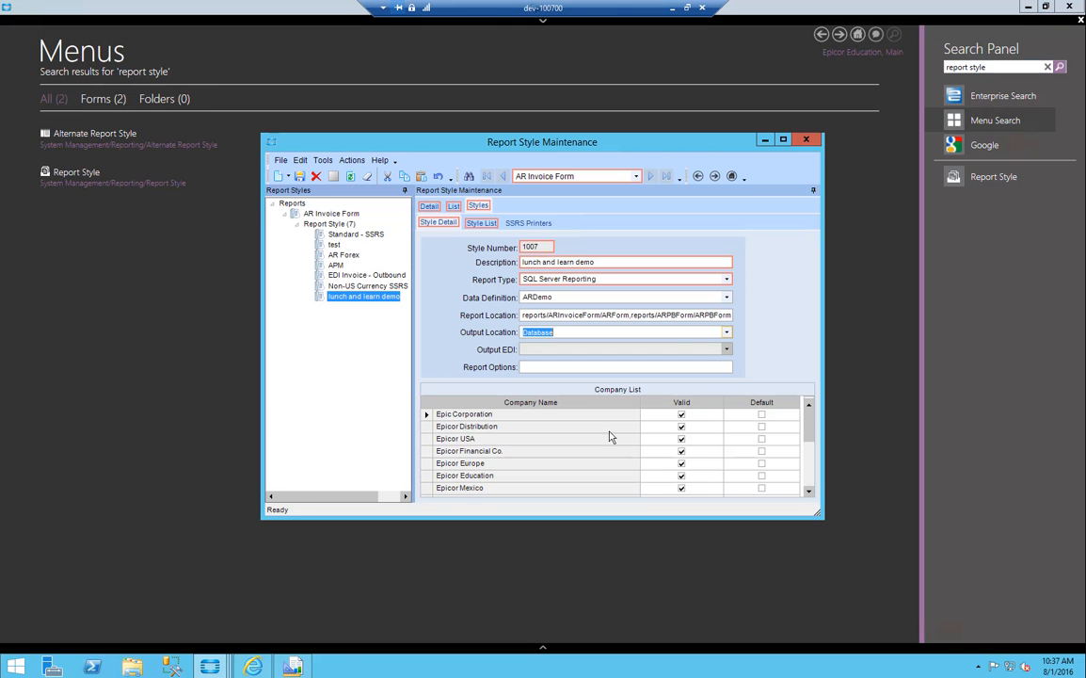
pyautogui.moveTo(254, 668)
pyautogui.click(206, 556)
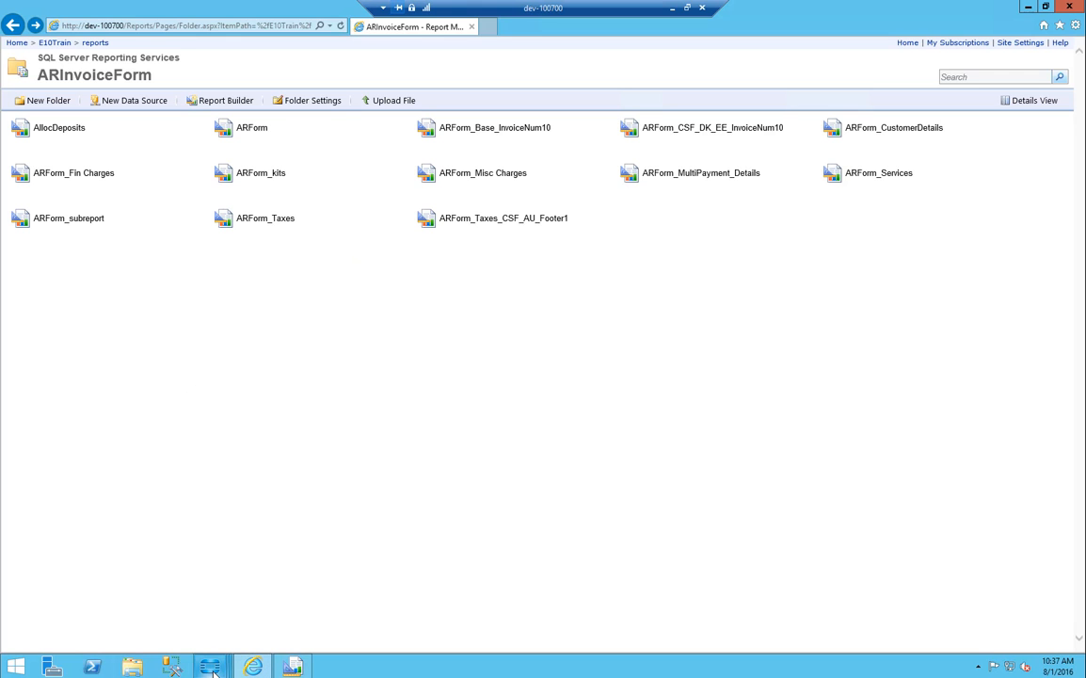
pyautogui.moveTo(209, 667)
pyautogui.click(222, 615)
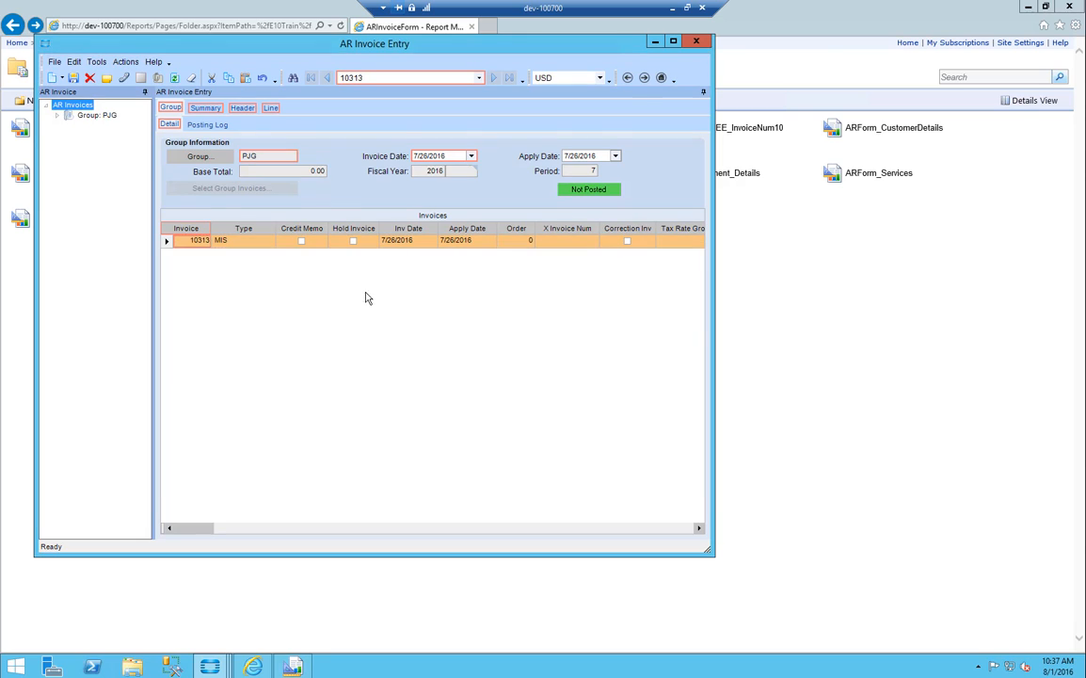
pyautogui.click(123, 62)
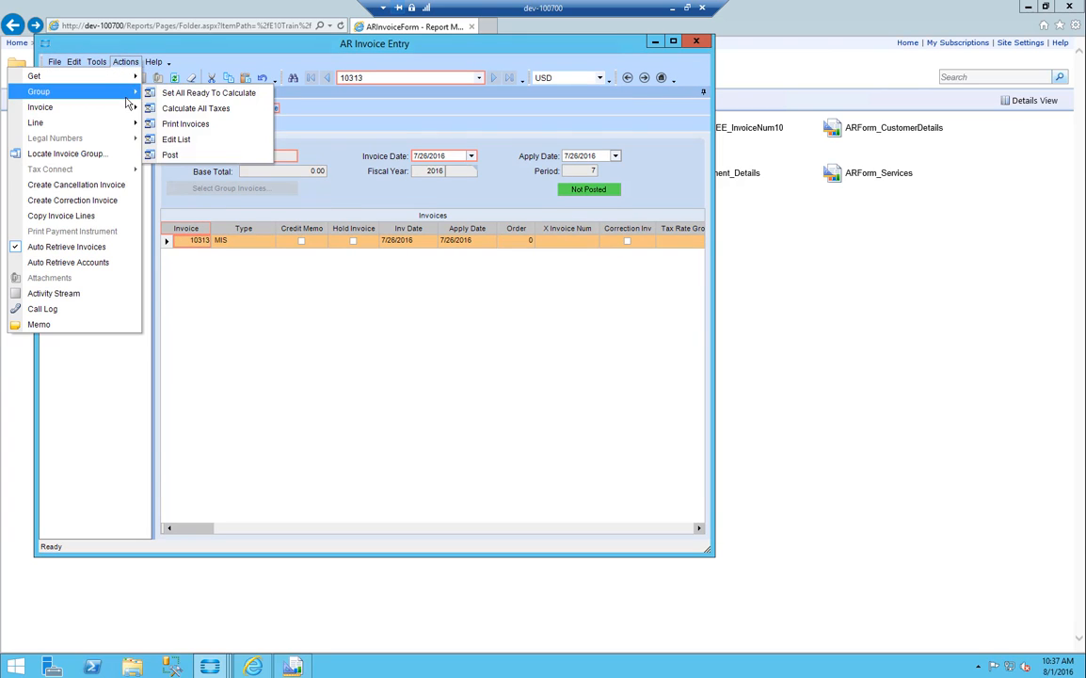
pyautogui.moveTo(131, 107)
pyautogui.click(183, 125)
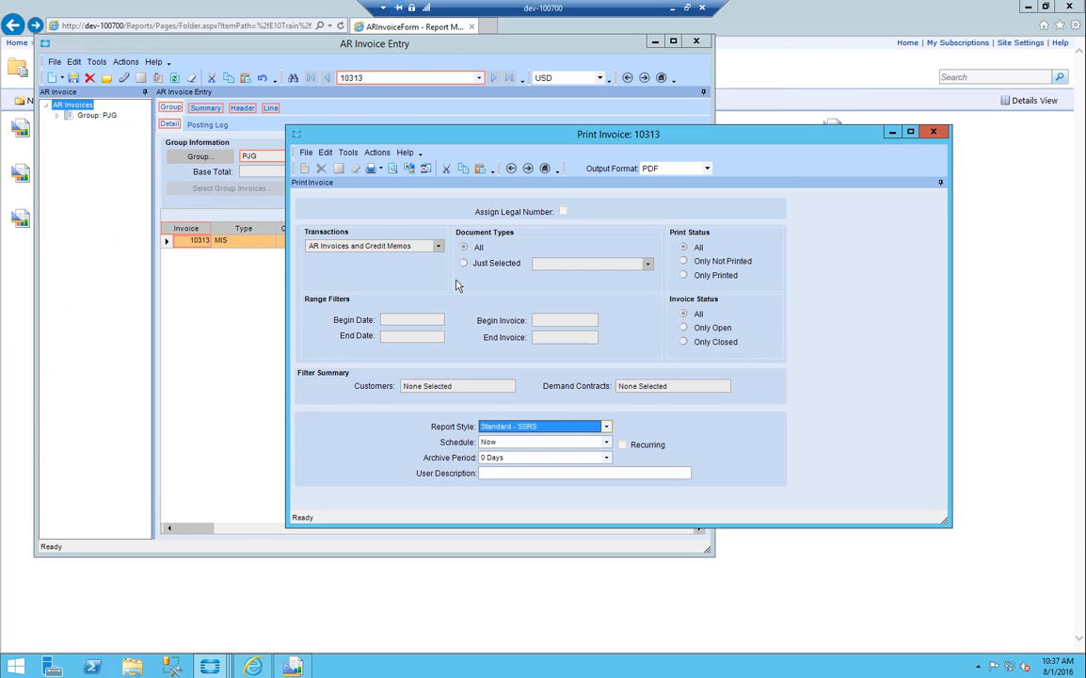
# Set the invoice's report style to "lunch and learn demo" and generate a print preview.
pyautogui.click(606, 427)
pyautogui.click(556, 495)
pyautogui.click(394, 167)
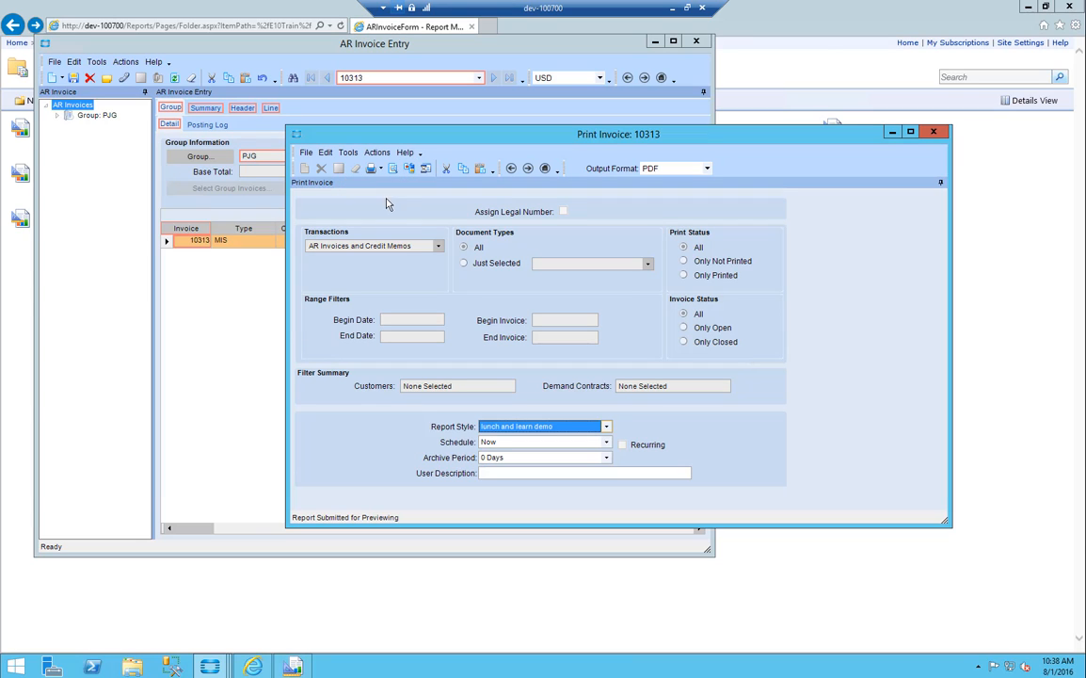
# Open the System Monitor and select the FileName value of the newest AR Invoice Form report.
pyautogui.click(975, 667)
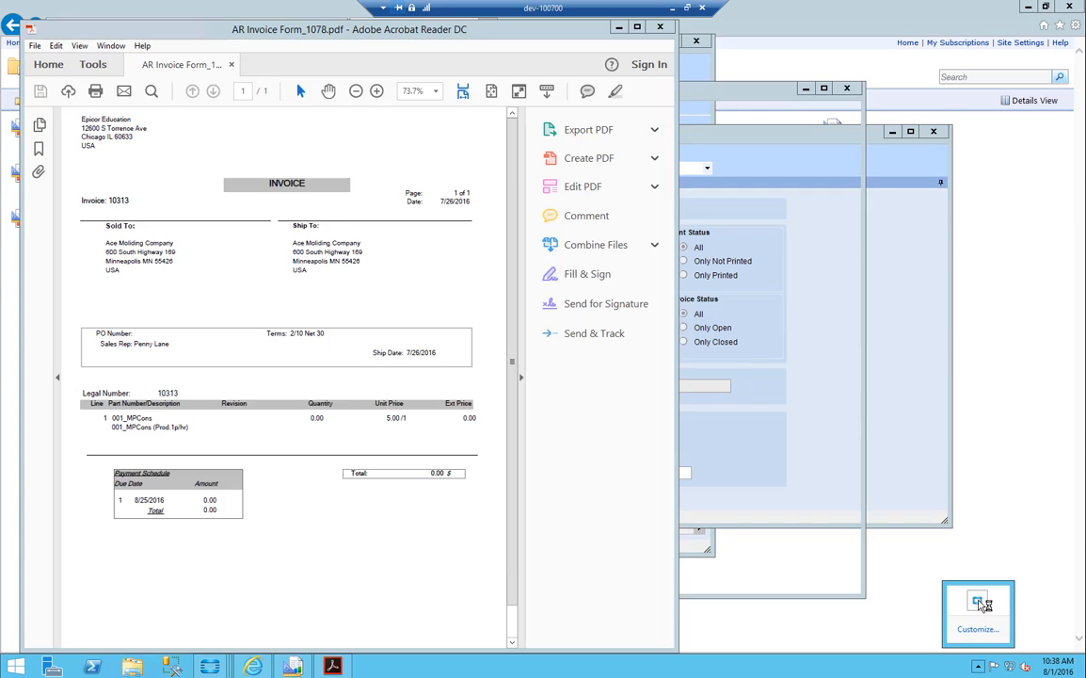
pyautogui.doubleClick(977, 602)
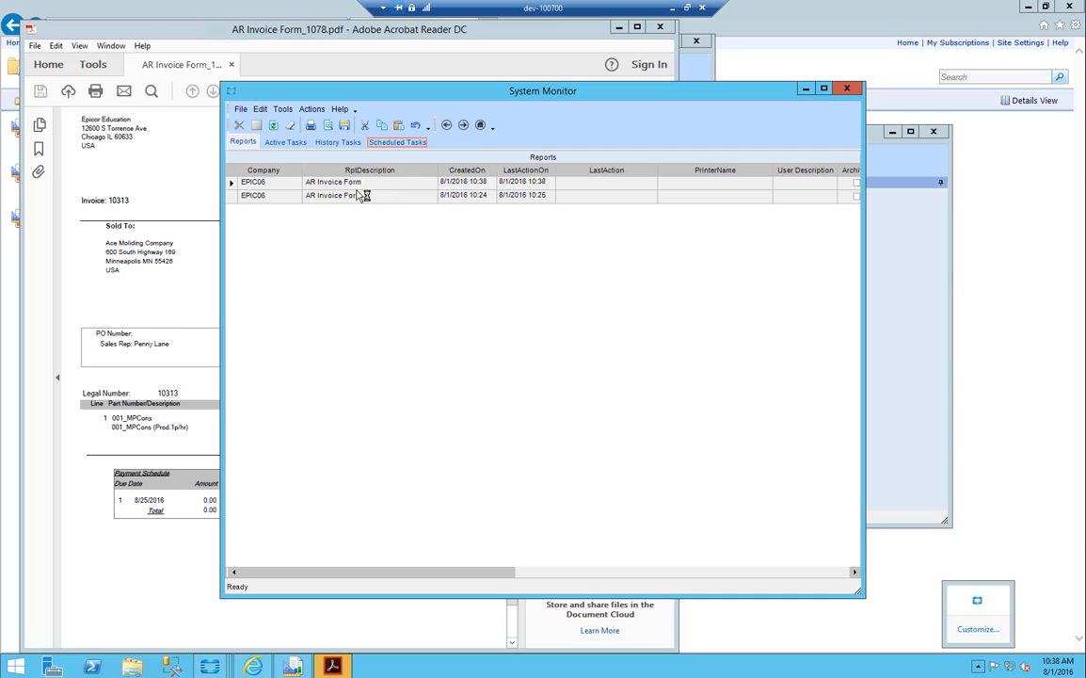
pyautogui.click(513, 182)
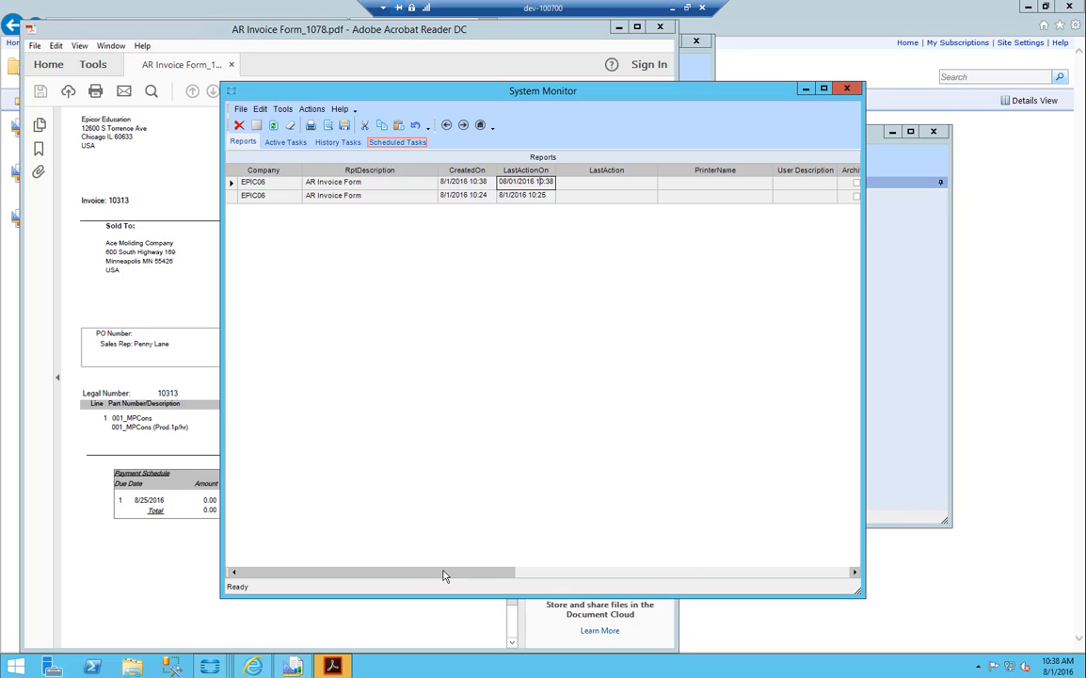
pyautogui.moveTo(447, 572); pyautogui.dragTo(819, 500)
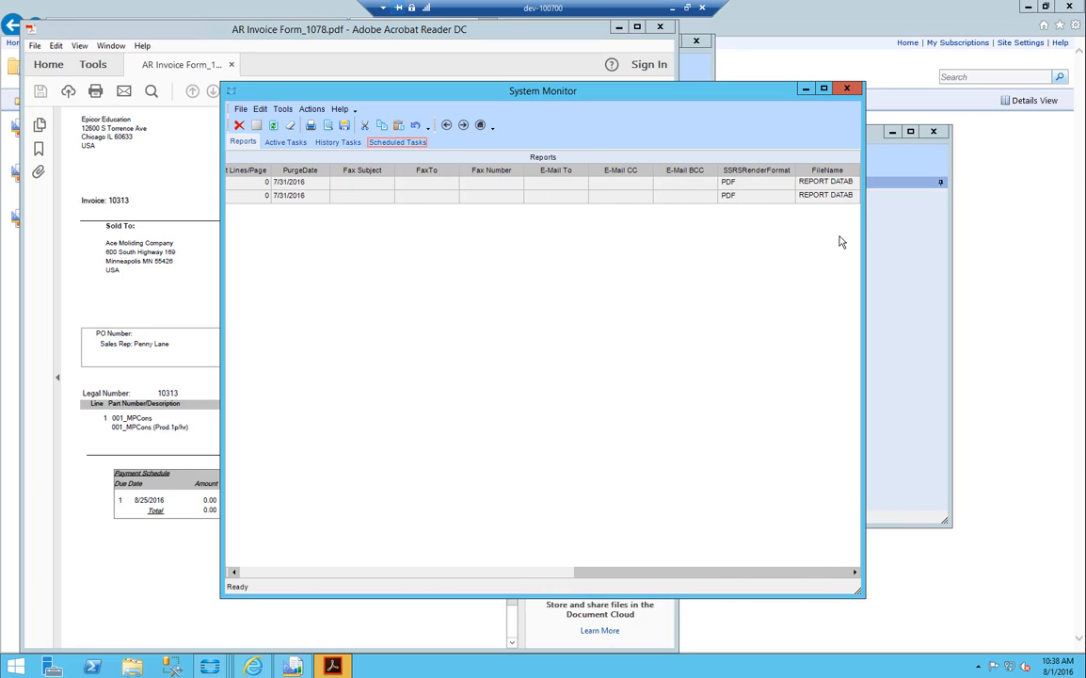
pyautogui.click(847, 183)
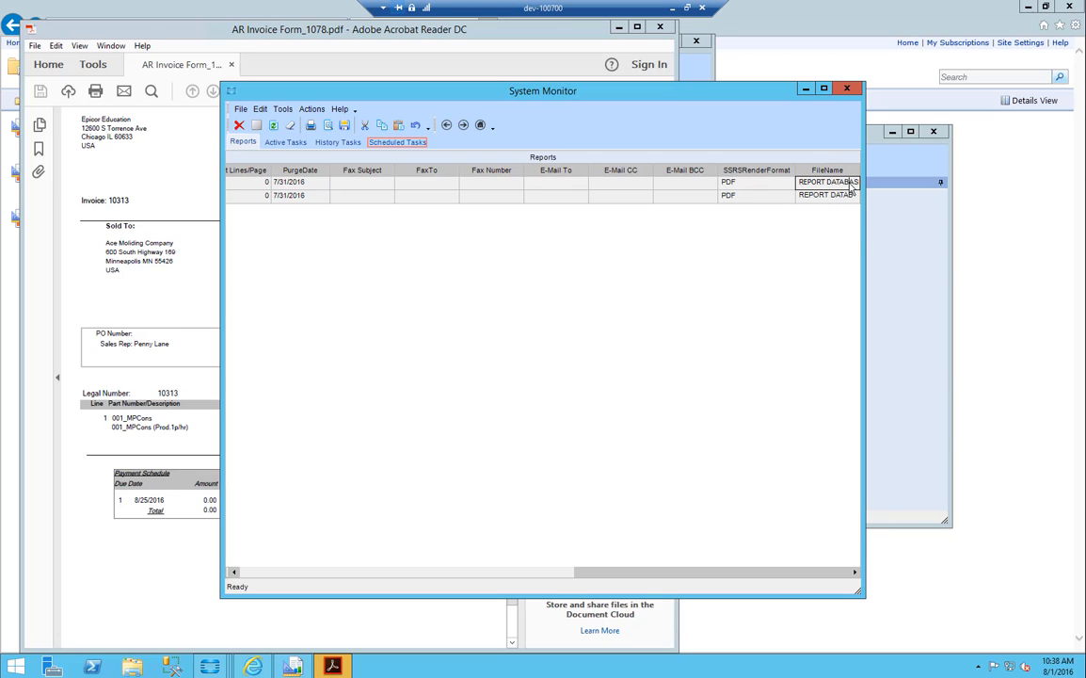
# Copy the table GUID from the newest report's file name, and close the PDF preview and System Monitor.
pyautogui.press('Right')
pyautogui.press('Right')
pyautogui.press('Right')
pyautogui.hotkey('shift', 'Right')
pyautogui.hotkey('shift', 'Right')
pyautogui.hotkey('shift', 'Right')
pyautogui.hotkey('shift', 'Right')
pyautogui.hotkey('shift', 'Right')
pyautogui.hotkey('shift', 'Right')
pyautogui.hotkey('shift', 'Right')
pyautogui.hotkey('shift', 'Right')
pyautogui.hotkey('shift', 'Right')
pyautogui.hotkey('shift', 'Right')
pyautogui.hotkey('shift', 'Right')
pyautogui.hotkey('shift', 'Right')
pyautogui.hotkey('shift', 'Right')
pyautogui.hotkey('shift', 'Right')
pyautogui.hotkey('shift', 'Right')
pyautogui.hotkey('shift', 'Right')
pyautogui.hotkey('shift', 'Right')
pyautogui.hotkey('shift', 'Right')
pyautogui.click(829, 181)
pyautogui.click(847, 88)
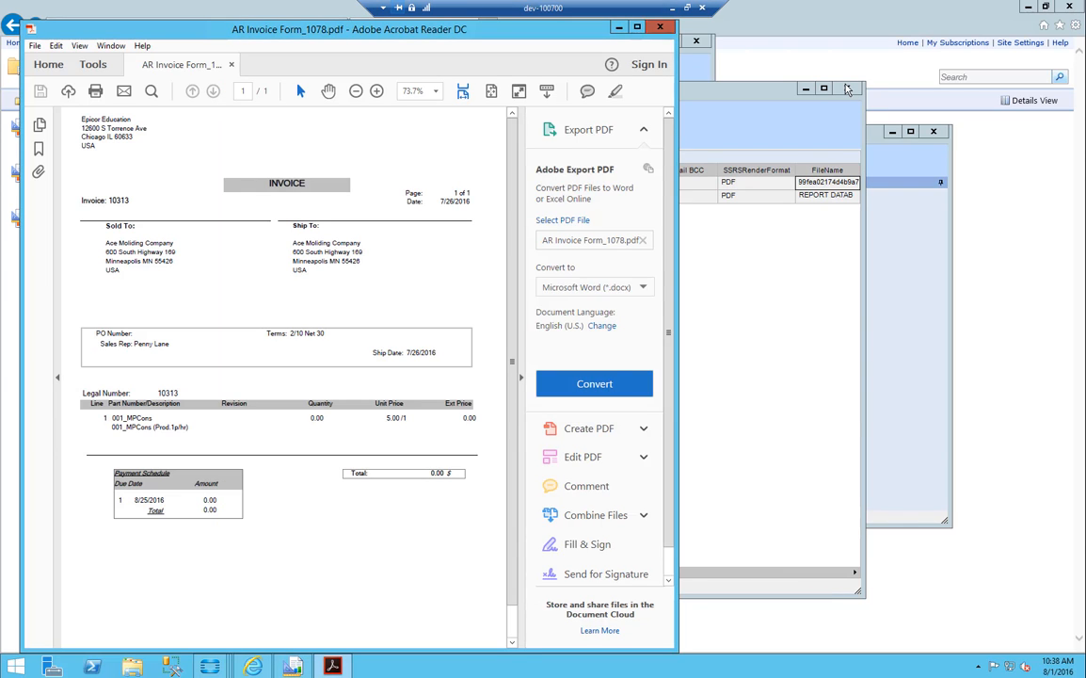
pyautogui.hotkey('alt', 'F4')
pyautogui.click(847, 88)
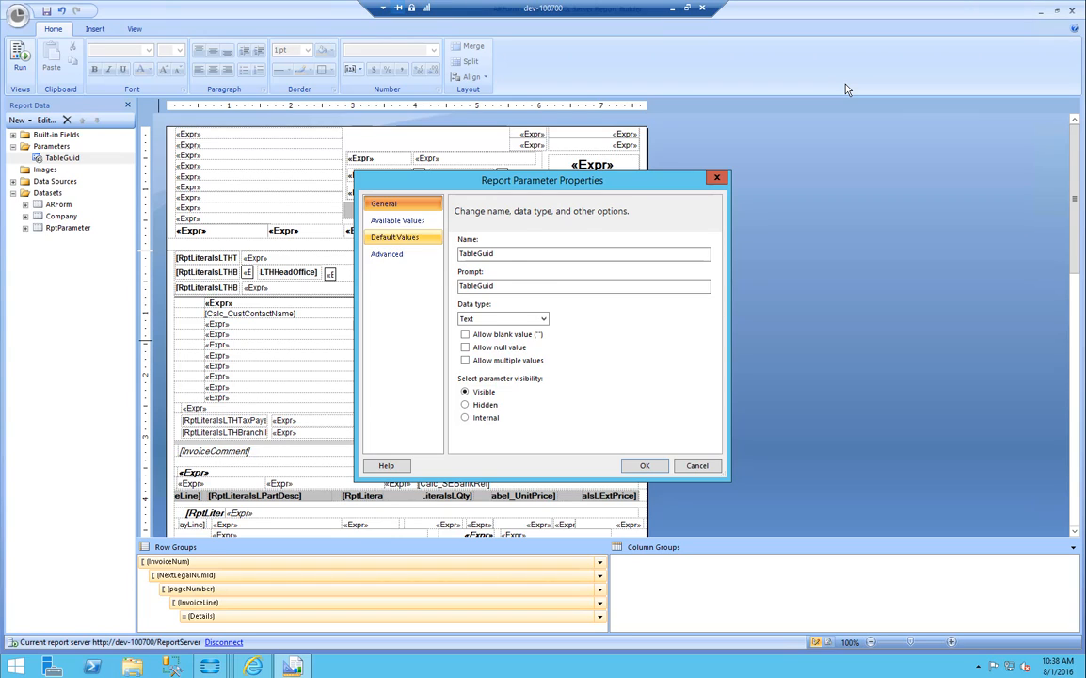
# In Report Builder, give the TableGuid parameter the specified default value 4a389d49ed5b41b299fea02174d4b9a7.
pyautogui.click(395, 237)
pyautogui.click(465, 265)
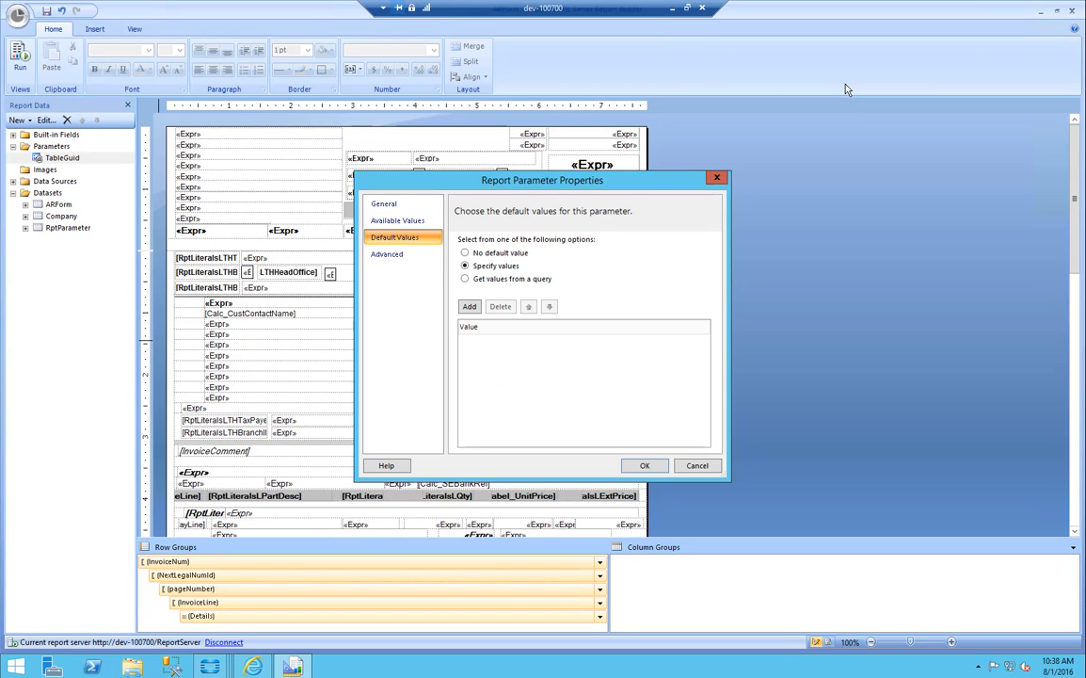
pyautogui.click(469, 306)
pyautogui.write('4a389d49ed5b41b299fea02174d4b9a7')
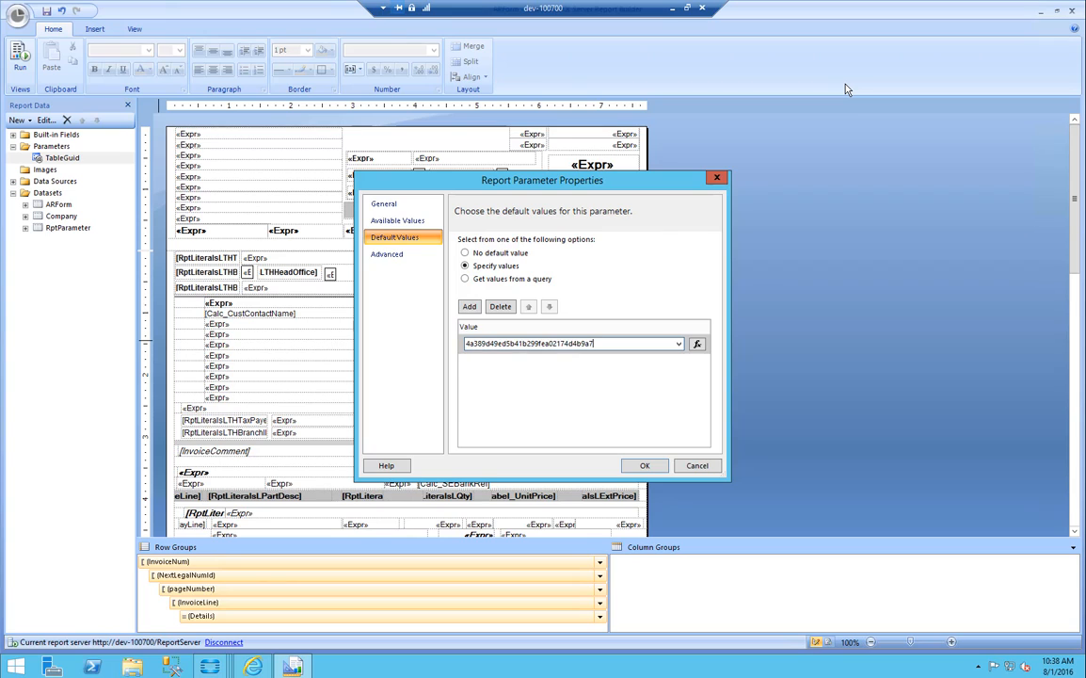
pyautogui.press('Return')
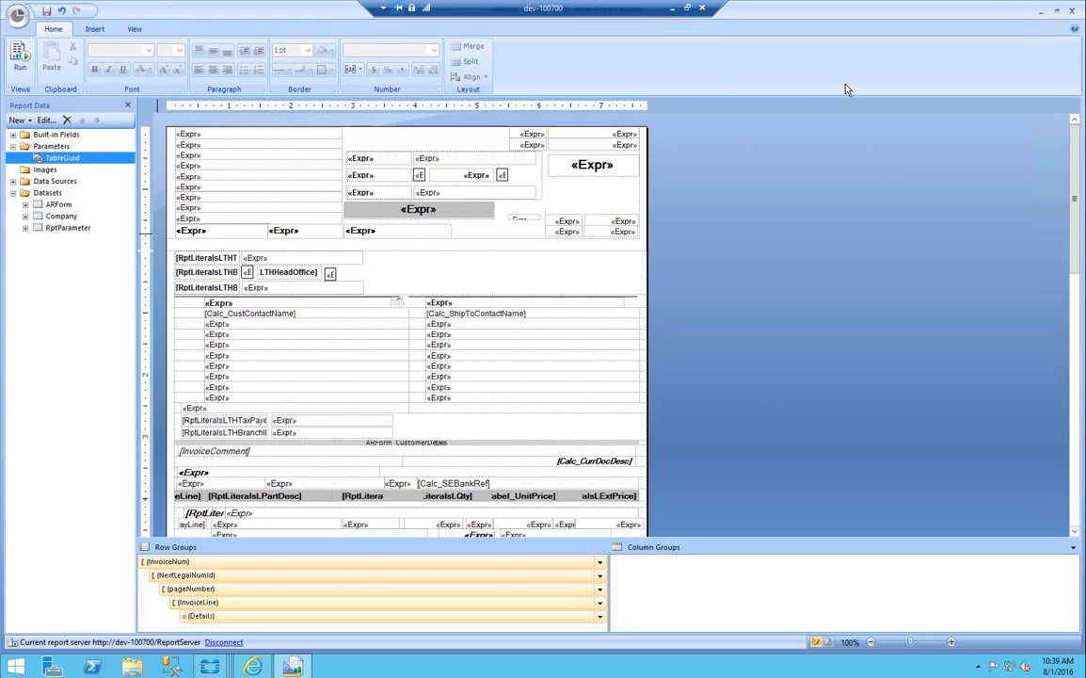
# Look through the ARForm dataset's fields and open the field definitions in its dataset properties.
pyautogui.click(25, 204)
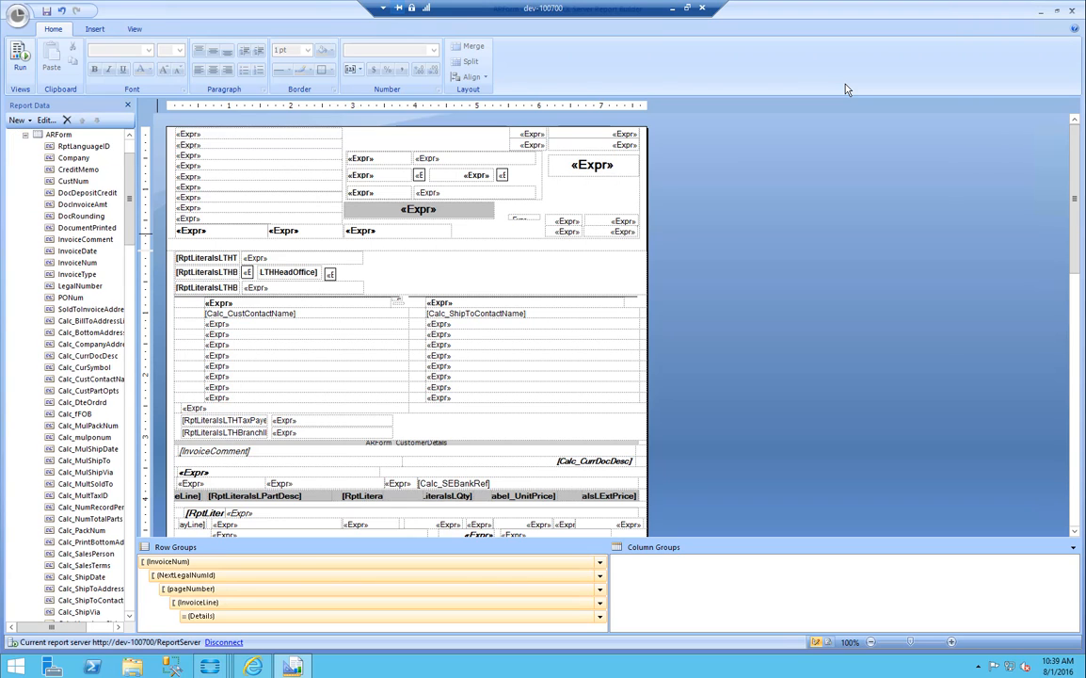
pyautogui.moveTo(129, 193); pyautogui.dragTo(129, 565)
pyautogui.scroll(20, 95, 249)
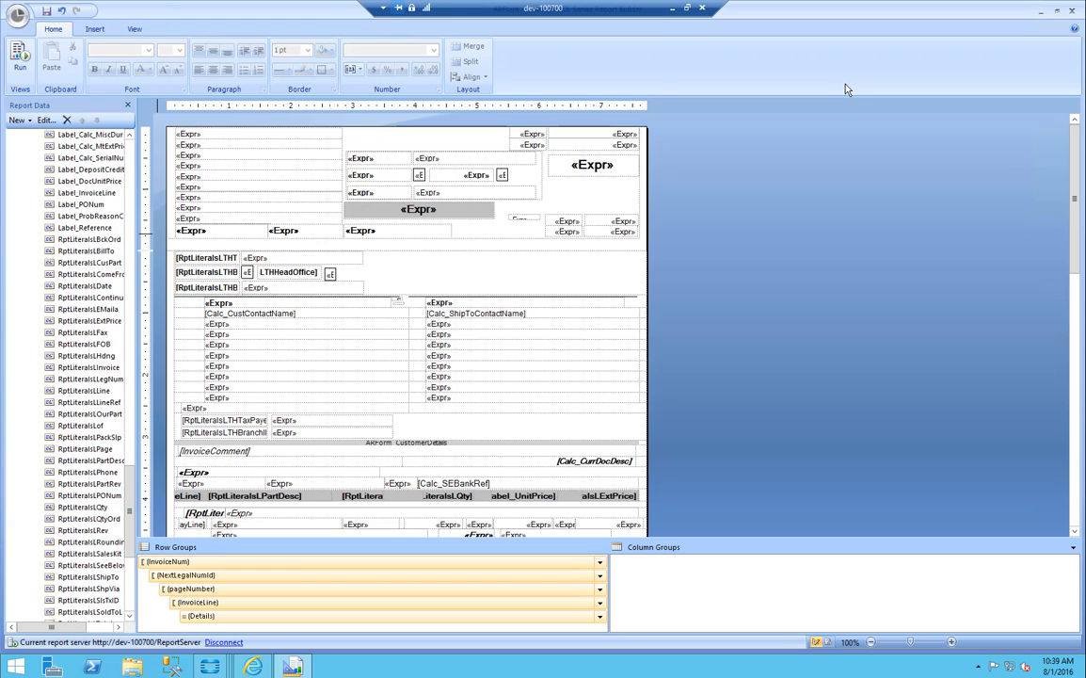
pyautogui.scroll(15, 95, 250)
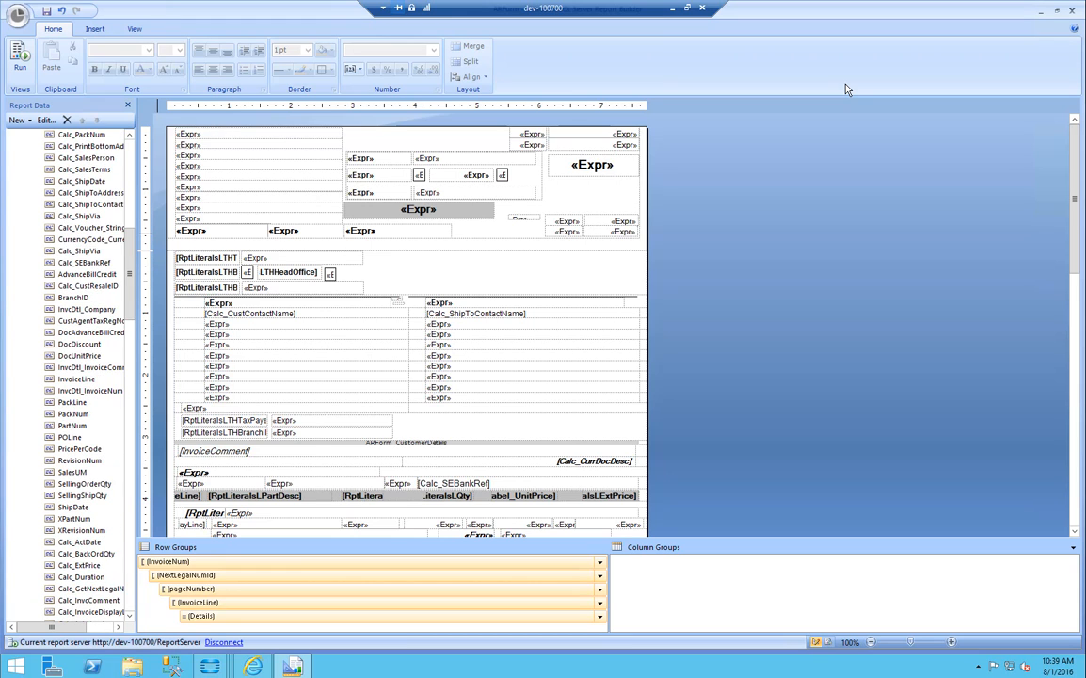
pyautogui.rightClick(49, 204)
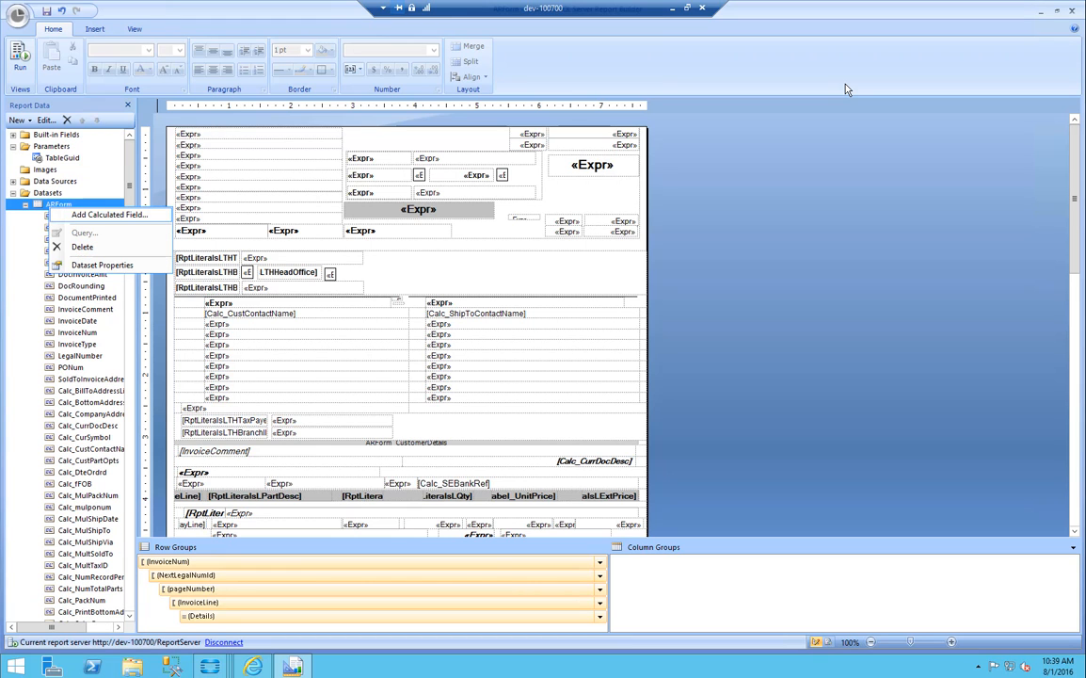
pyautogui.click(92, 265)
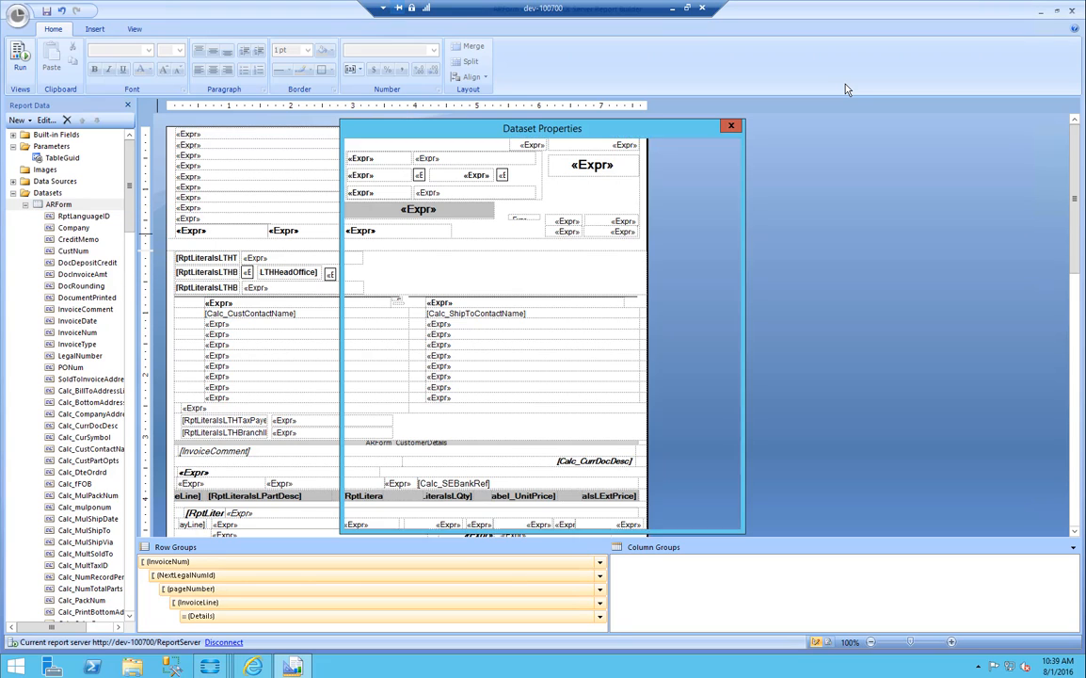
pyautogui.click(367, 168)
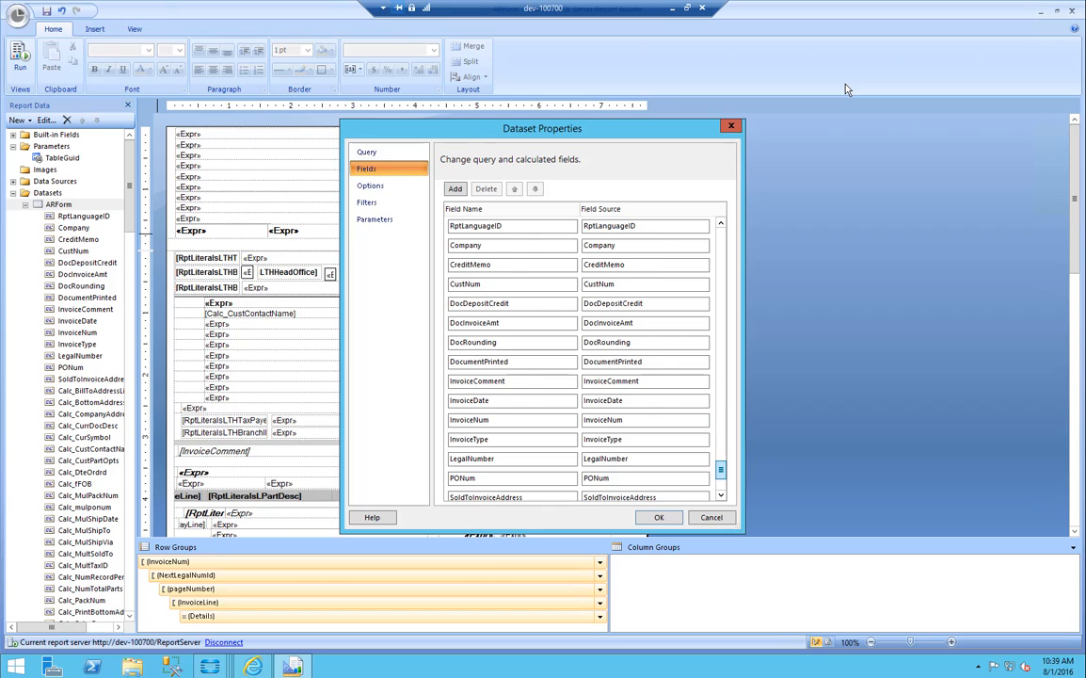
# Add a query field named Plant with field source Plant to the ARForm dataset, and save the report.
pyautogui.scroll(-10, 650, 435)
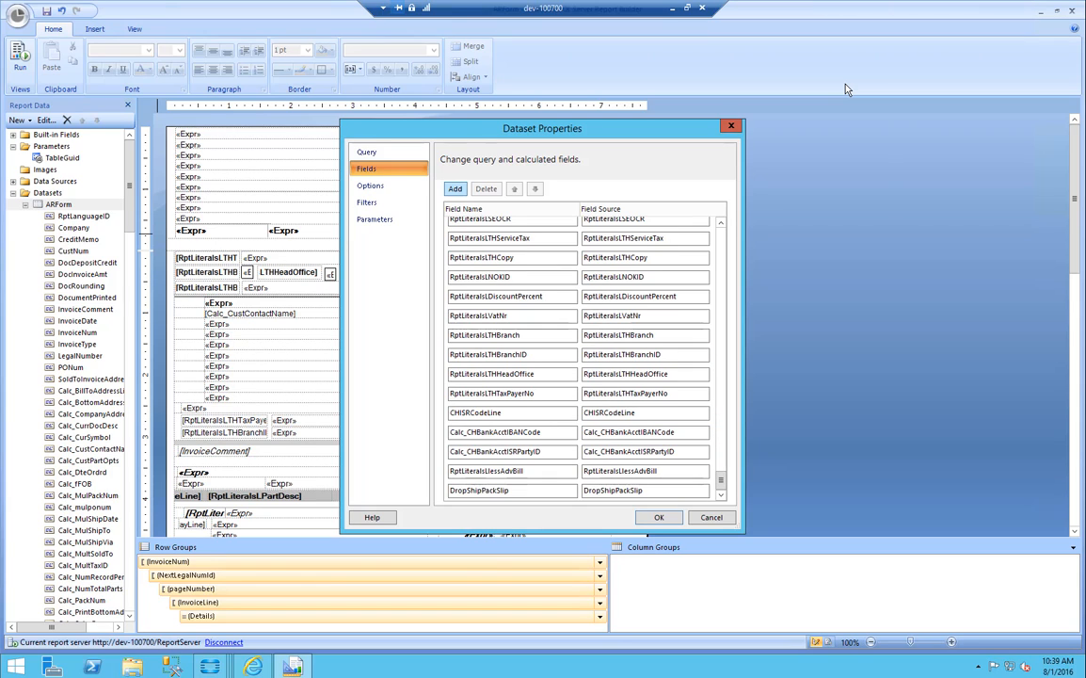
pyautogui.click(455, 190)
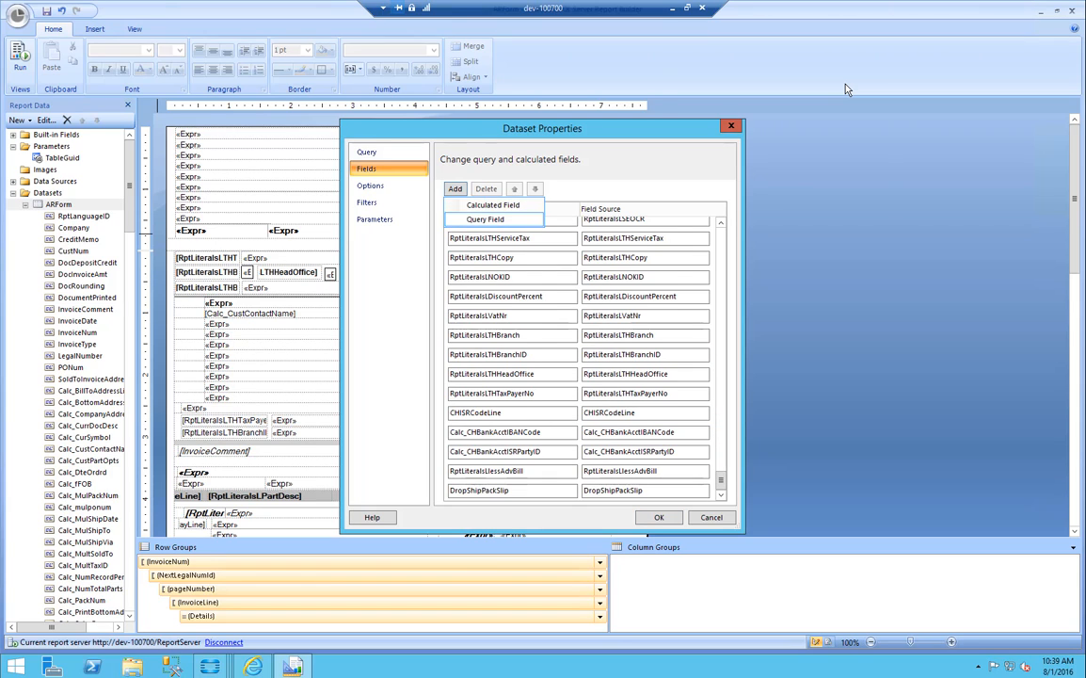
pyautogui.click(485, 218)
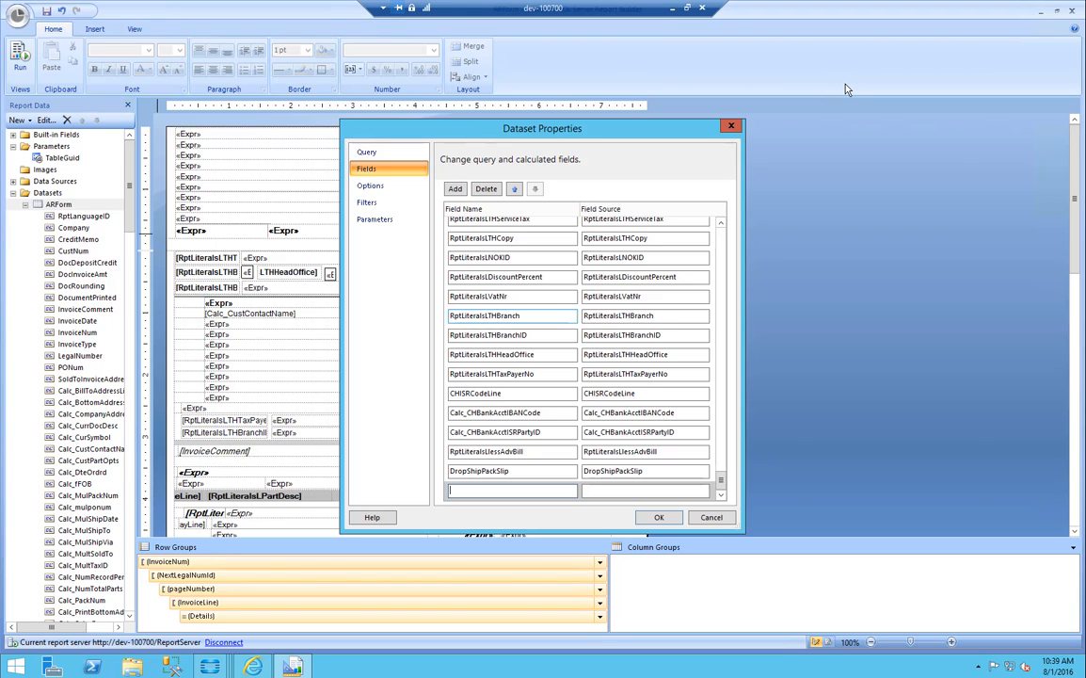
pyautogui.write('Plant')
pyautogui.press('Tab')
pyautogui.write('ant')
pyautogui.press('Return')
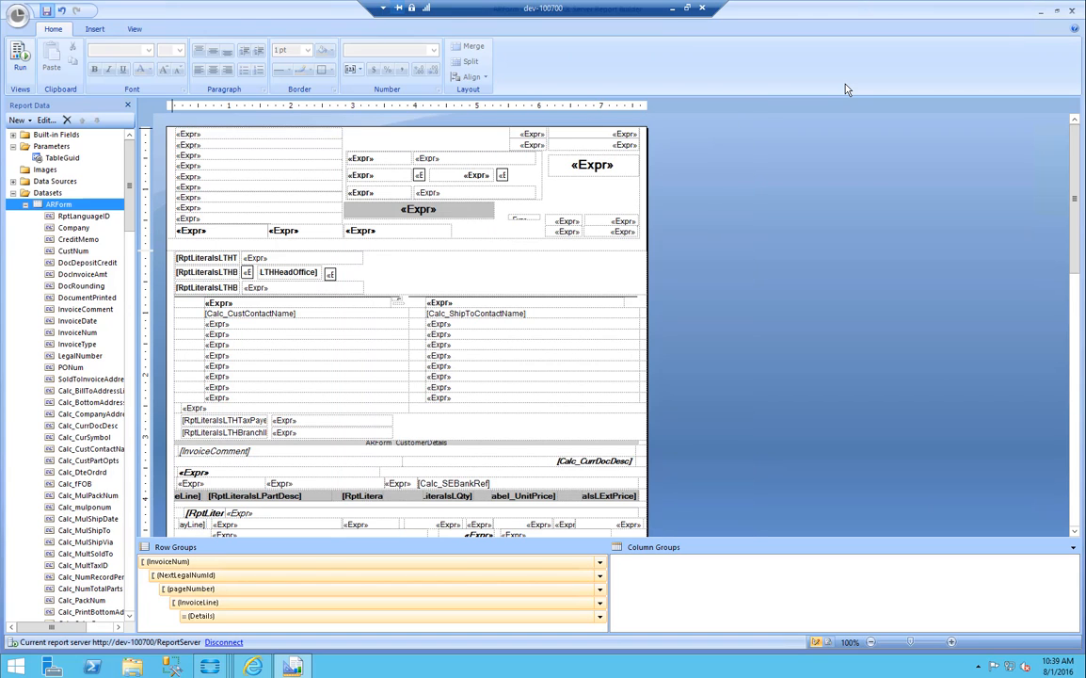
pyautogui.click(47, 11)
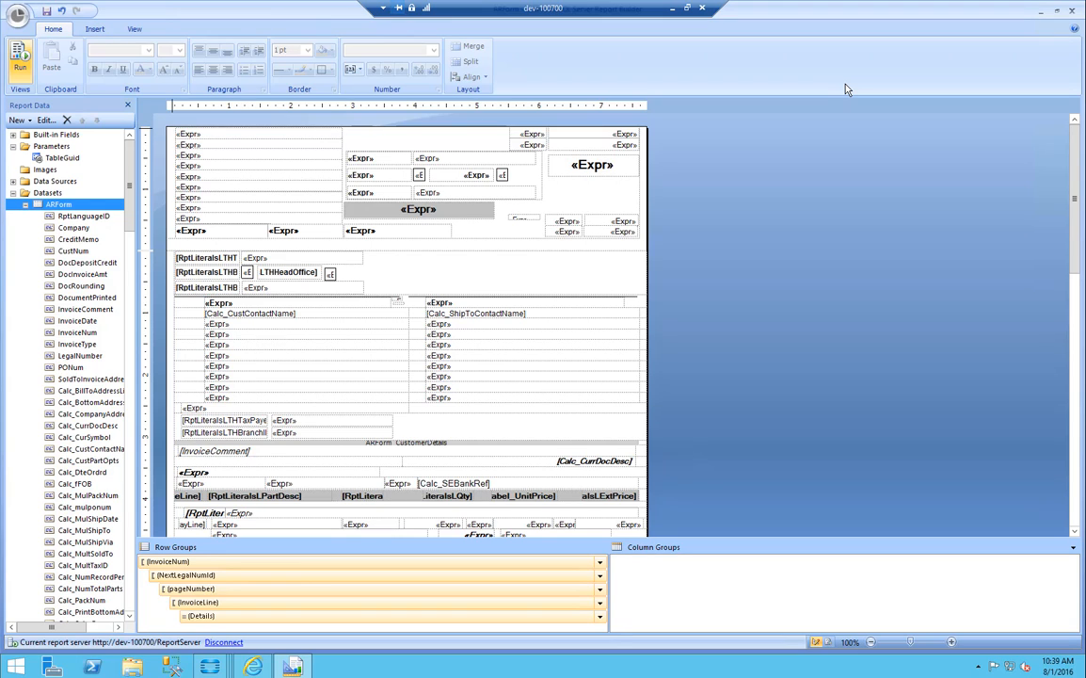
# Insert a text box in the empty area of the report's page header, just before the page and date fields.
pyautogui.click(393, 270)
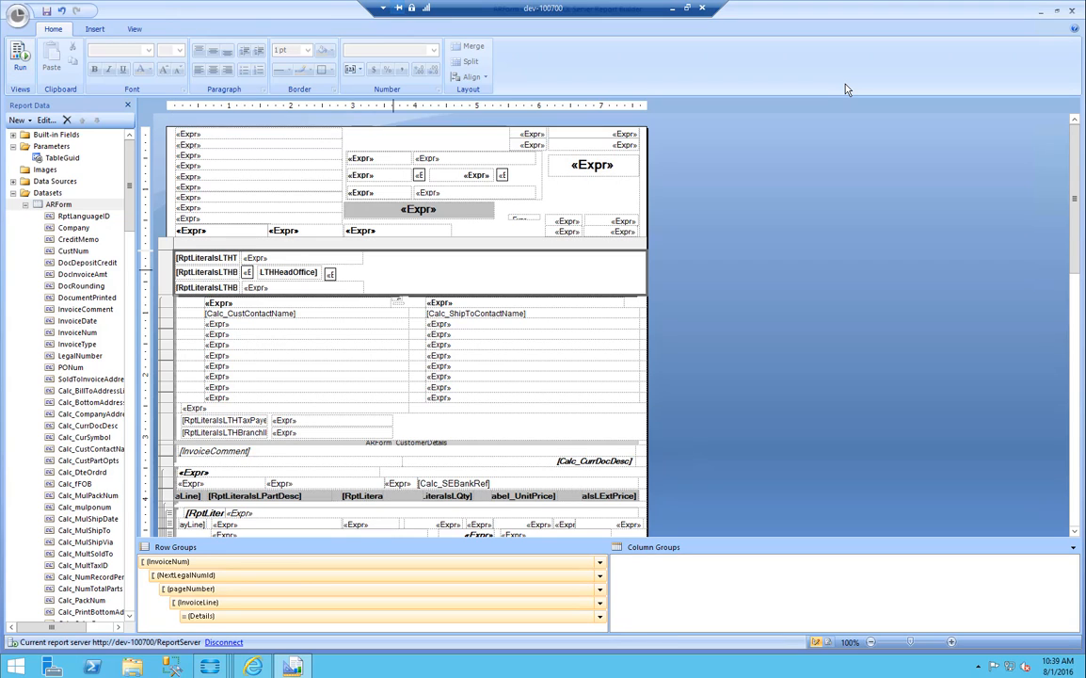
pyautogui.click(462, 224)
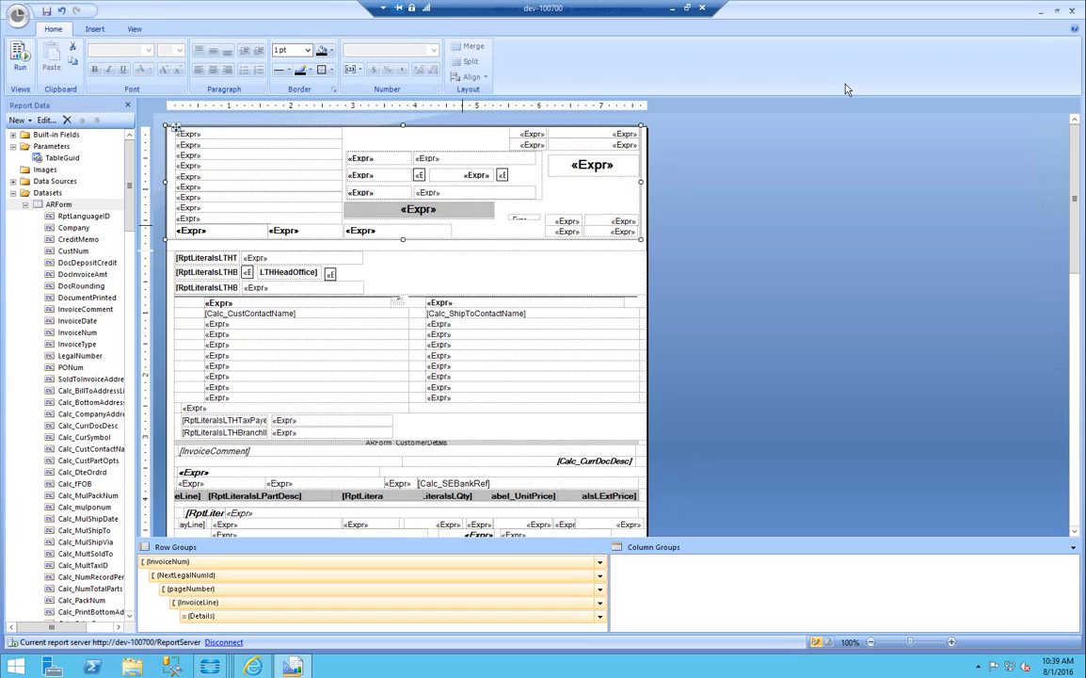
pyautogui.rightClick(463, 225)
pyautogui.moveTo(498, 290)
pyautogui.click(622, 292)
# Set the new header text box's expression to =First(Fields!Plant.Value, "ARForm").
pyautogui.rightClick(478, 234)
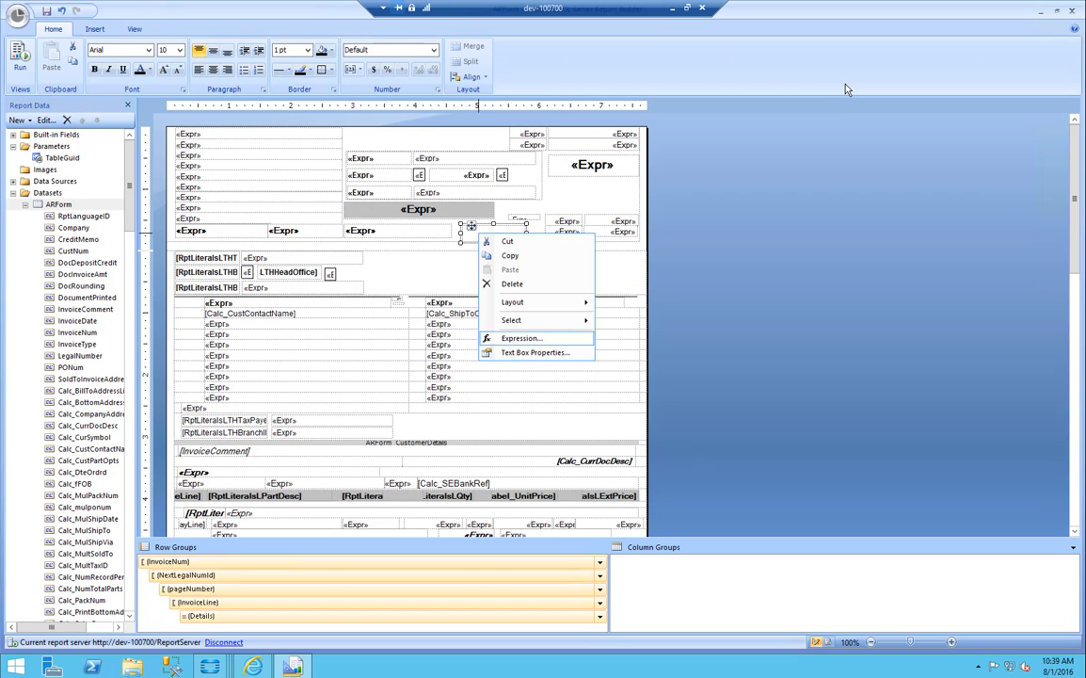
pyautogui.click(522, 338)
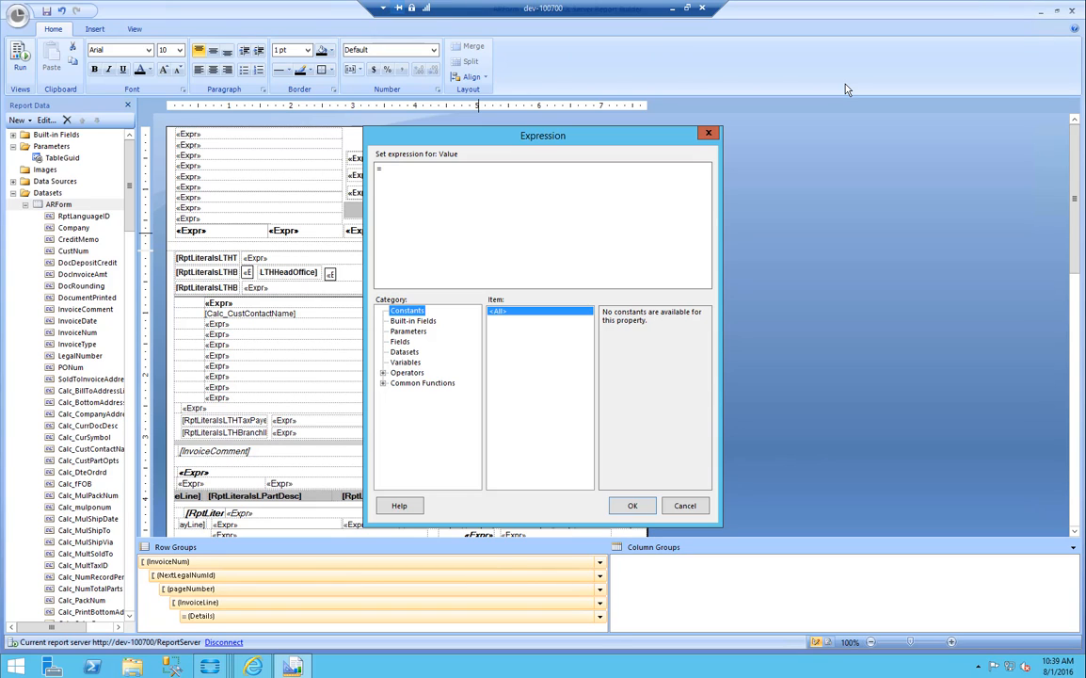
pyautogui.click(405, 352)
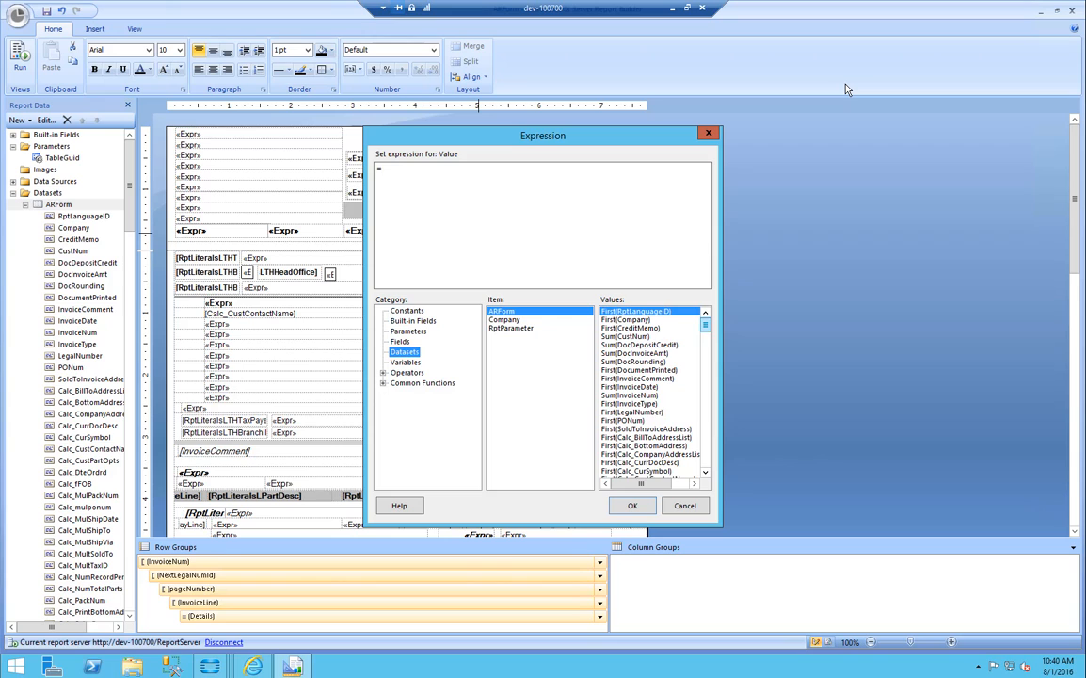
pyautogui.moveTo(705, 325); pyautogui.dragTo(705, 461)
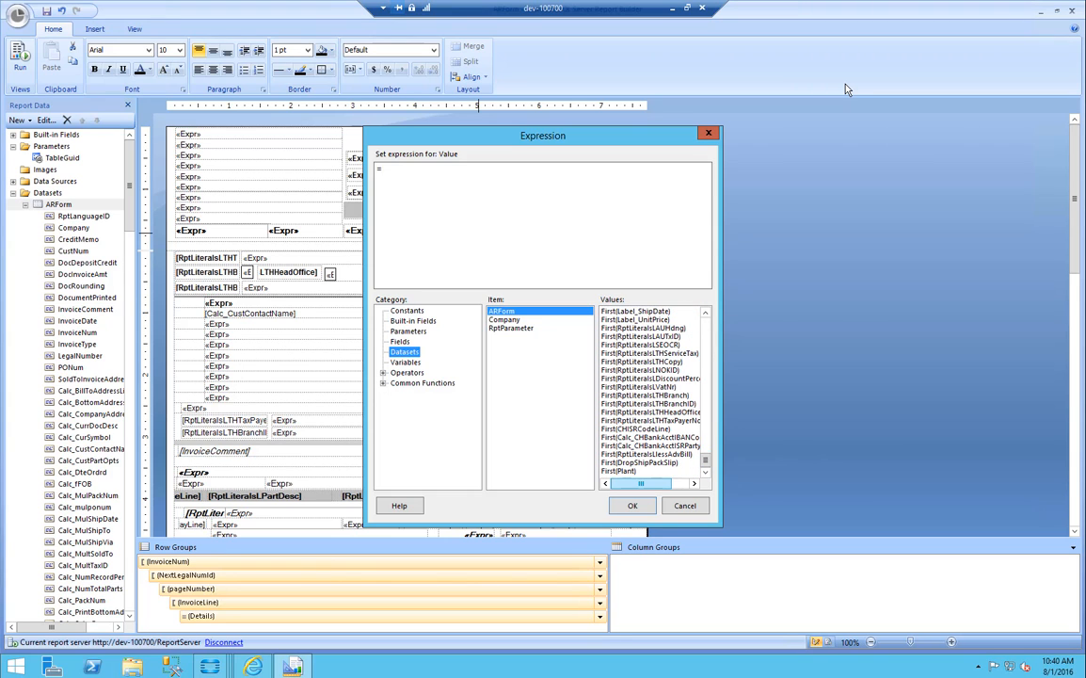
pyautogui.click(619, 471)
pyautogui.doubleClick(619, 471)
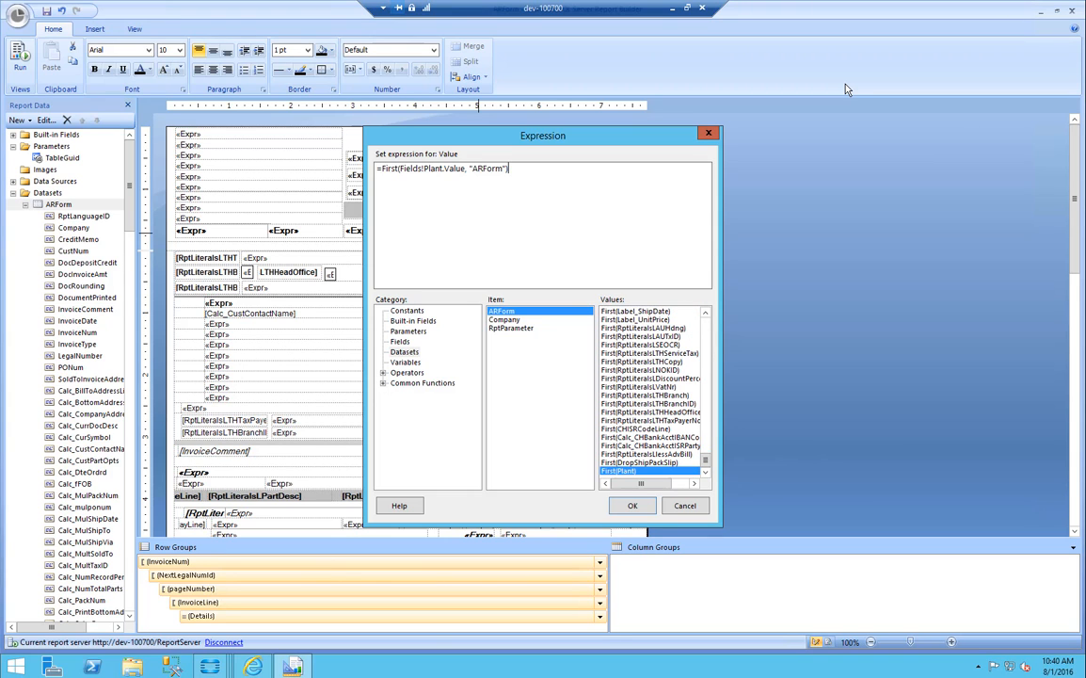
pyautogui.click(632, 505)
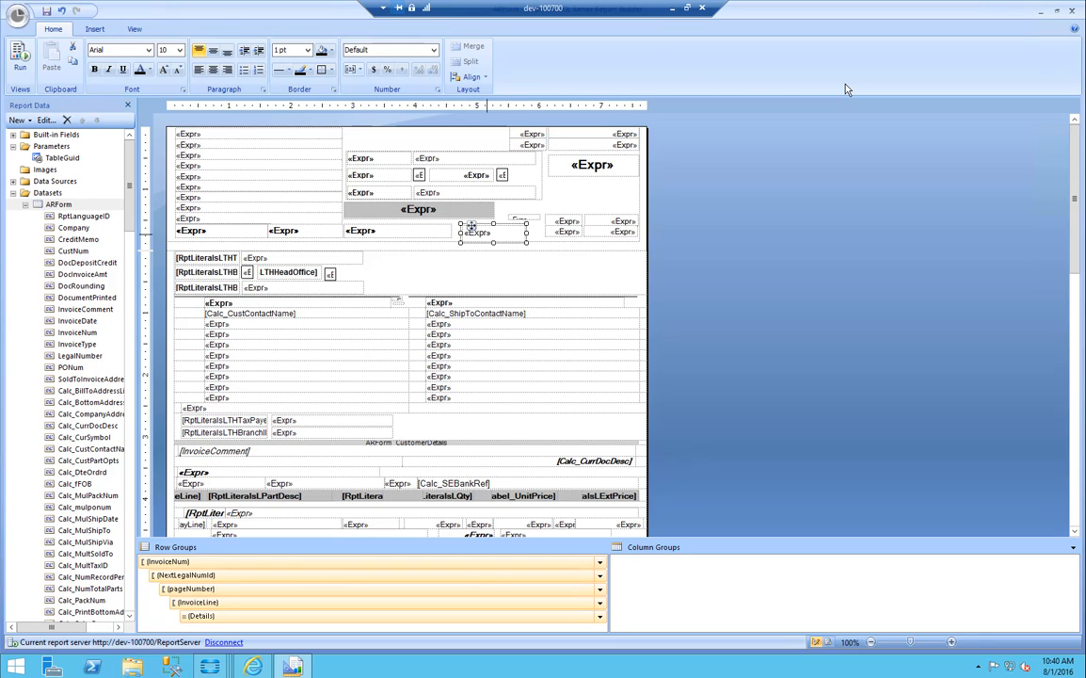
# Run the report to check the plant in the invoice header, and return to the design view.
pyautogui.click(699, 226)
pyautogui.press('F5')
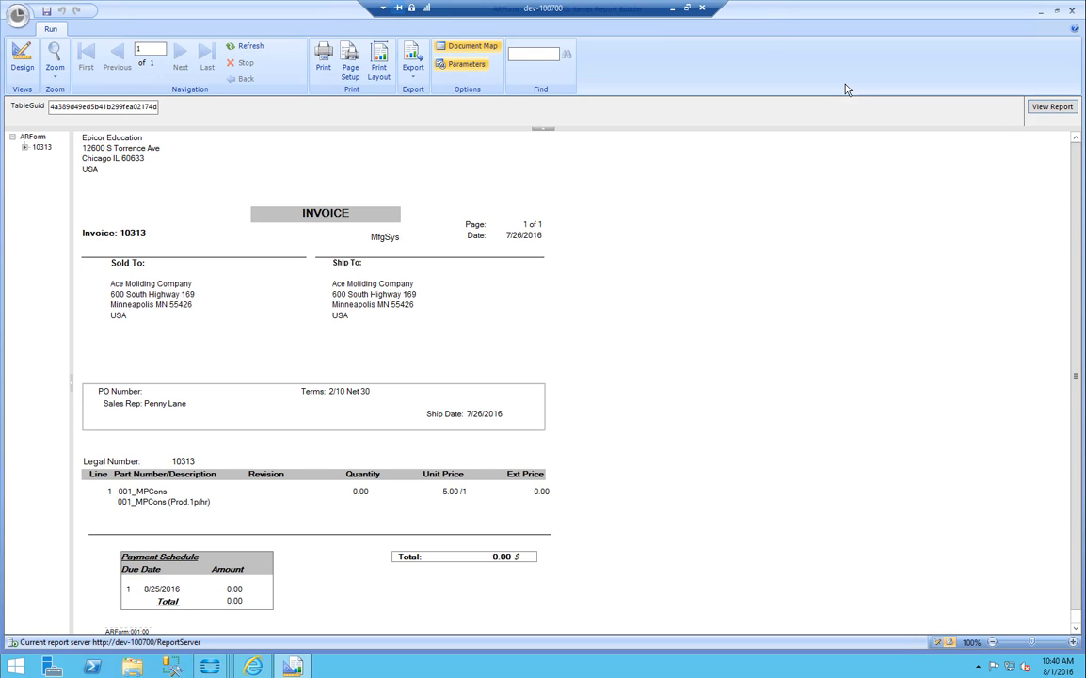
pyautogui.click(21, 56)
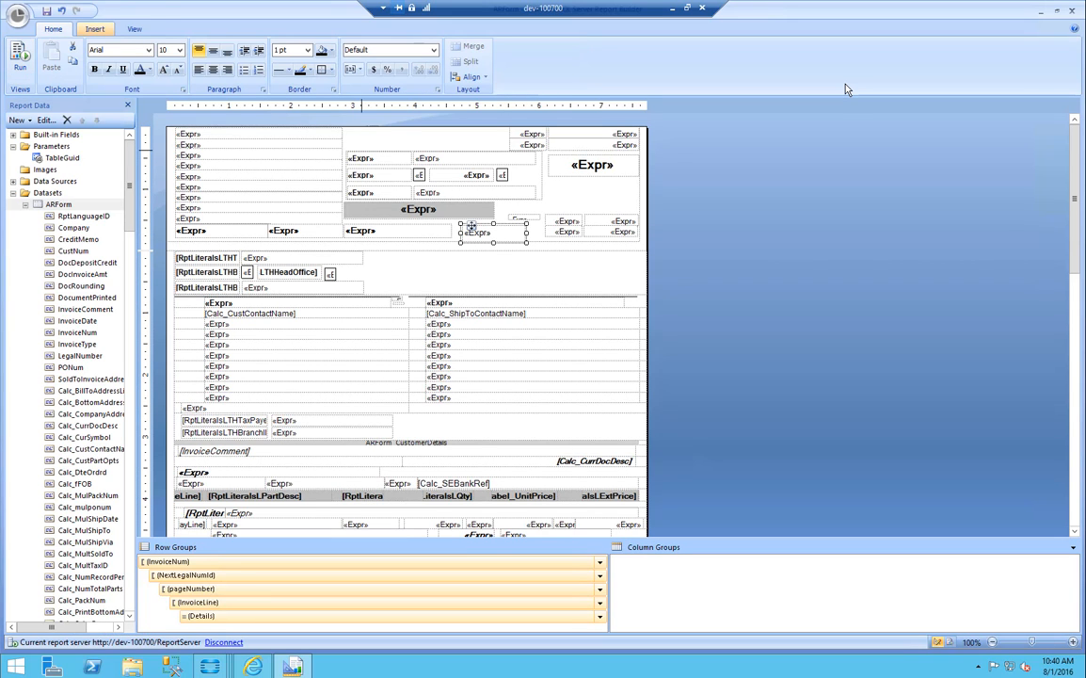
# Format the plant text box as bold with an 11 pt font size.
pyautogui.click(94, 70)
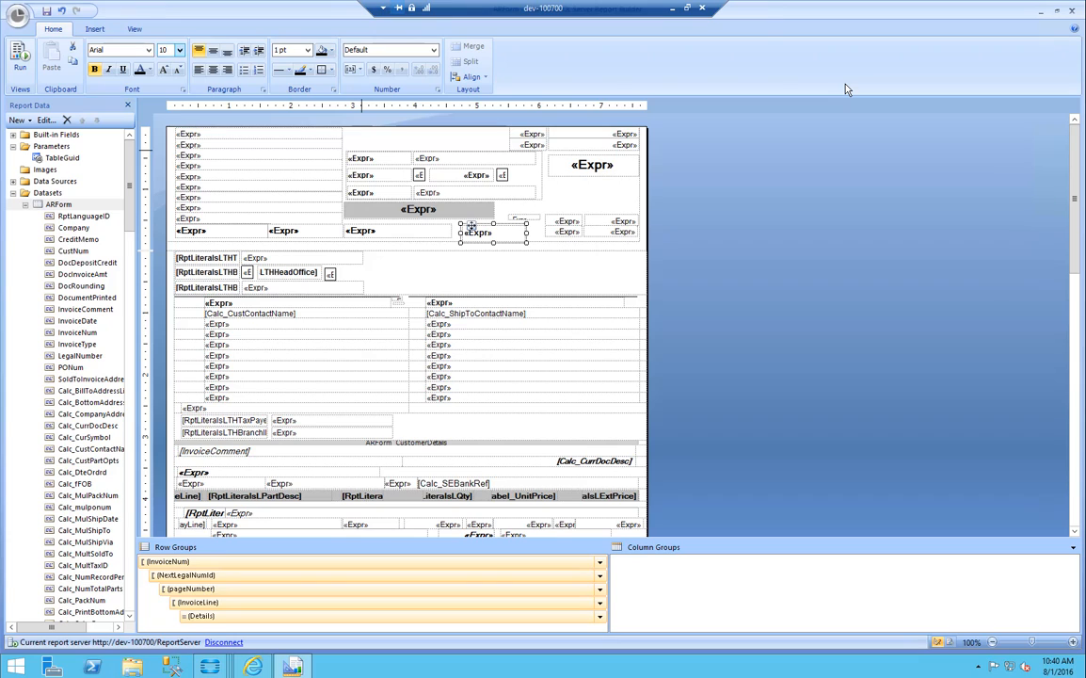
pyautogui.click(180, 51)
pyautogui.click(162, 87)
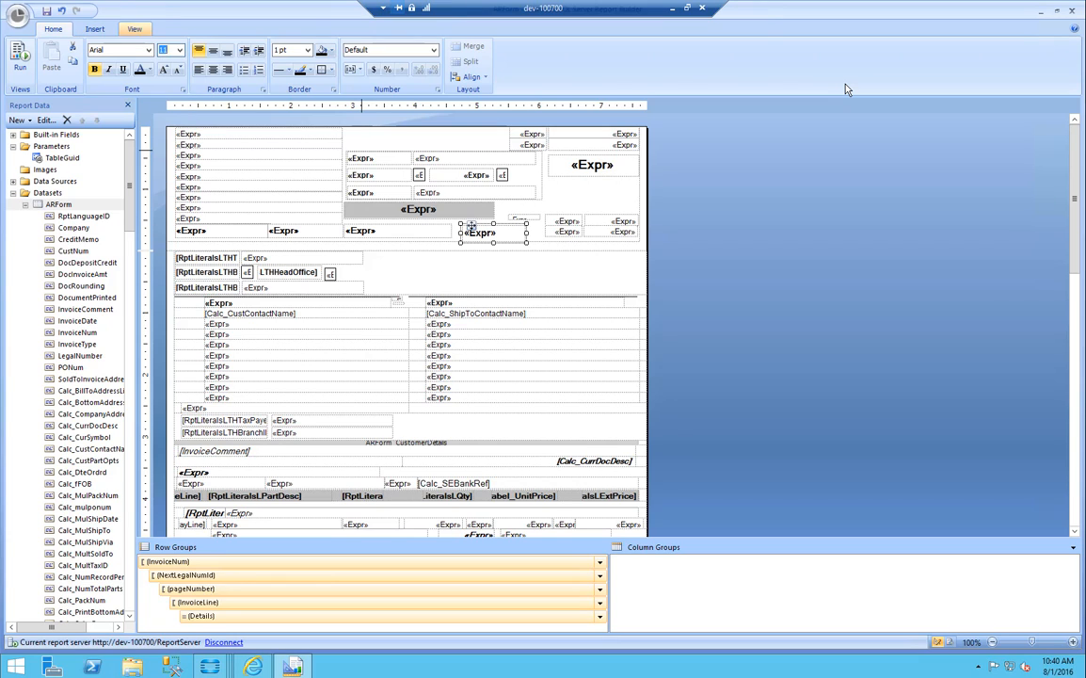
# Display the Properties pane and set the plant text box's padding to 0,0,0,0.
pyautogui.click(134, 29)
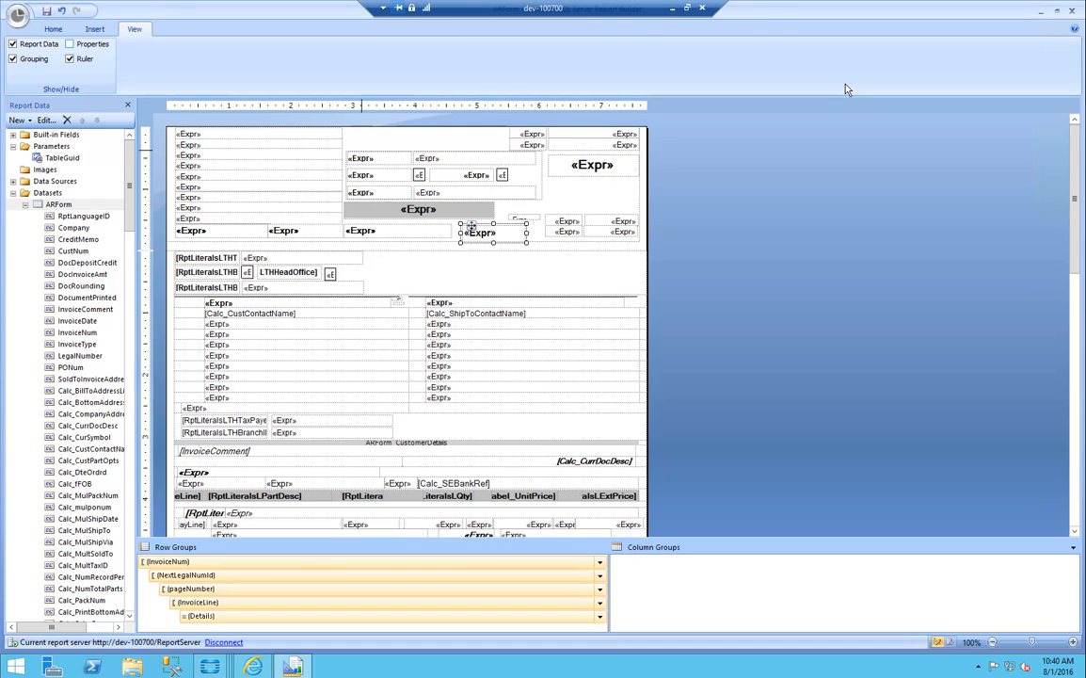
pyautogui.click(69, 44)
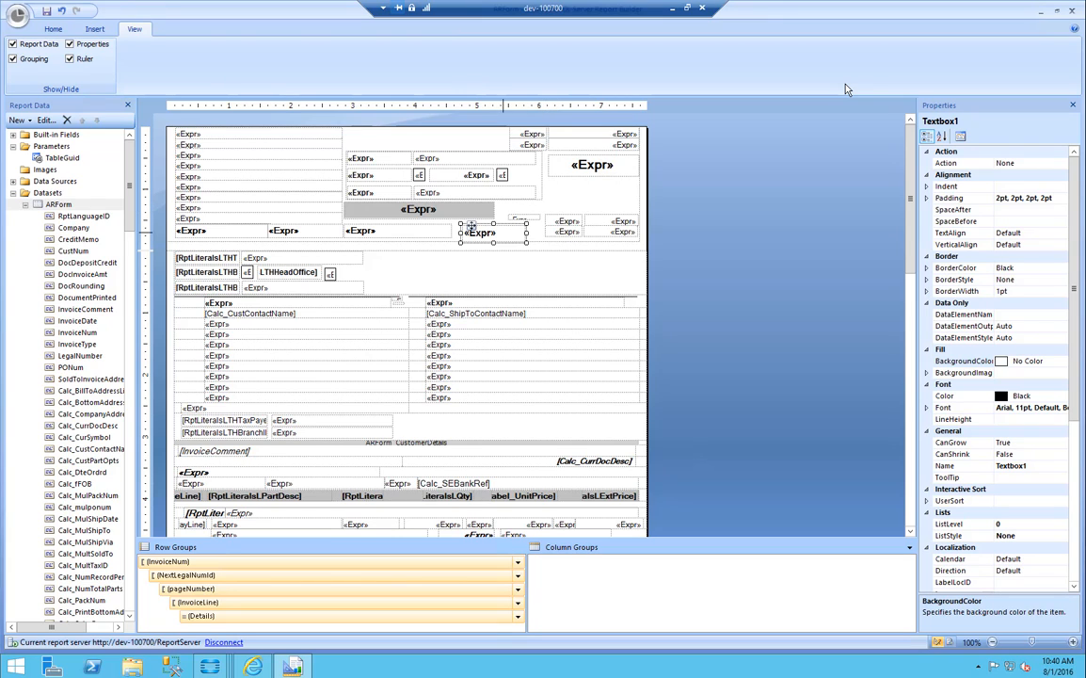
pyautogui.click(688, 232)
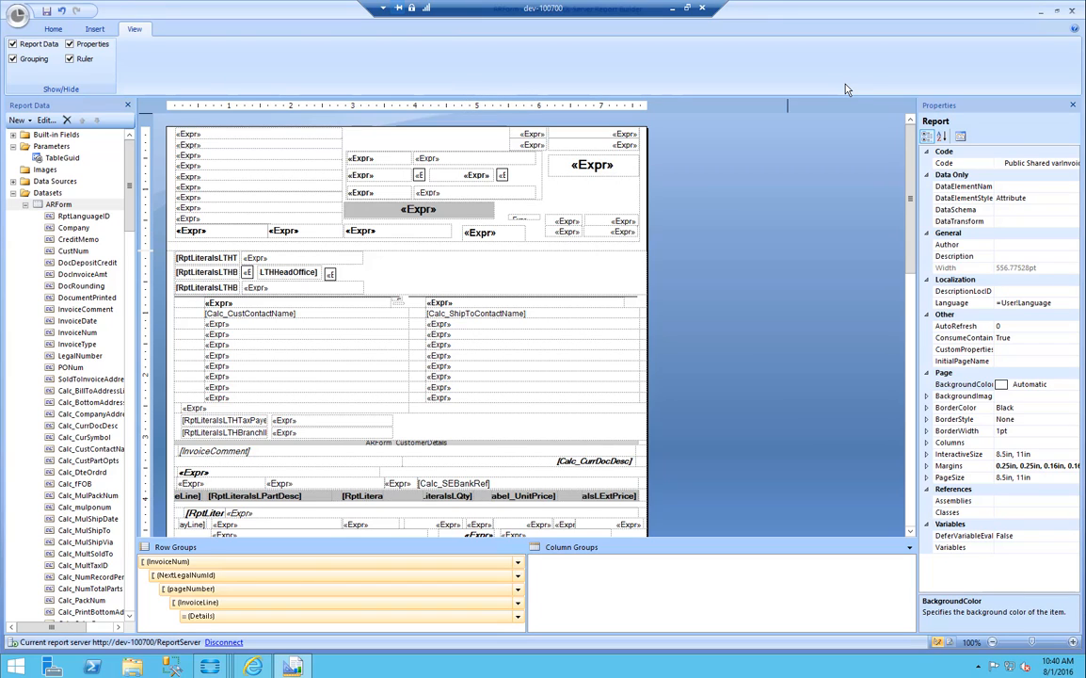
pyautogui.click(516, 232)
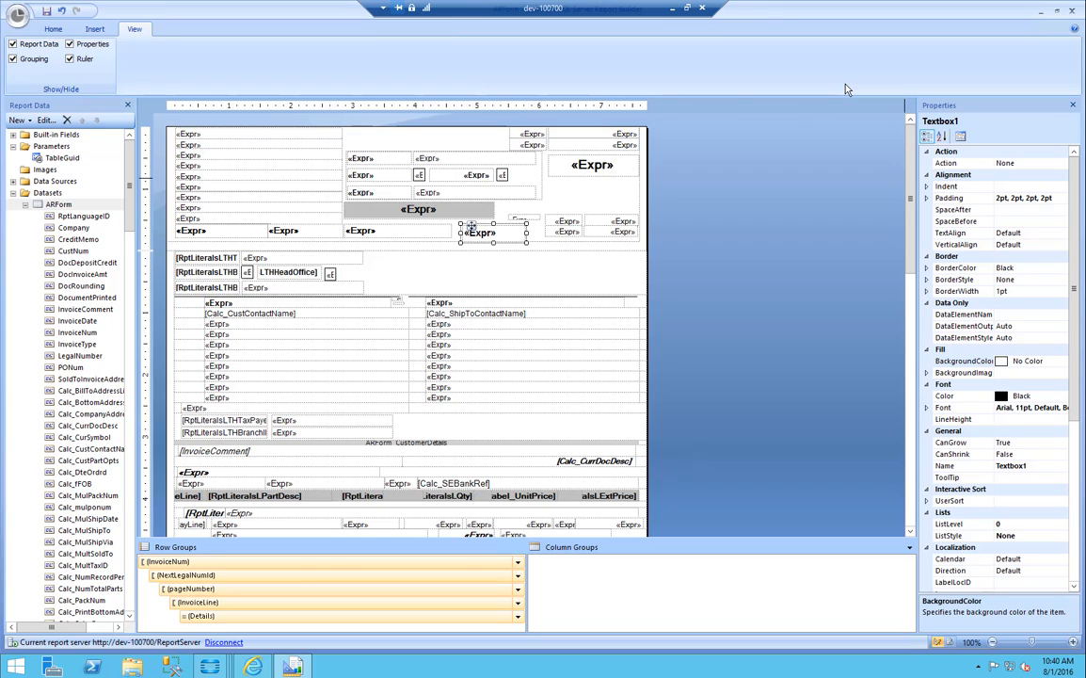
pyautogui.click(1048, 197)
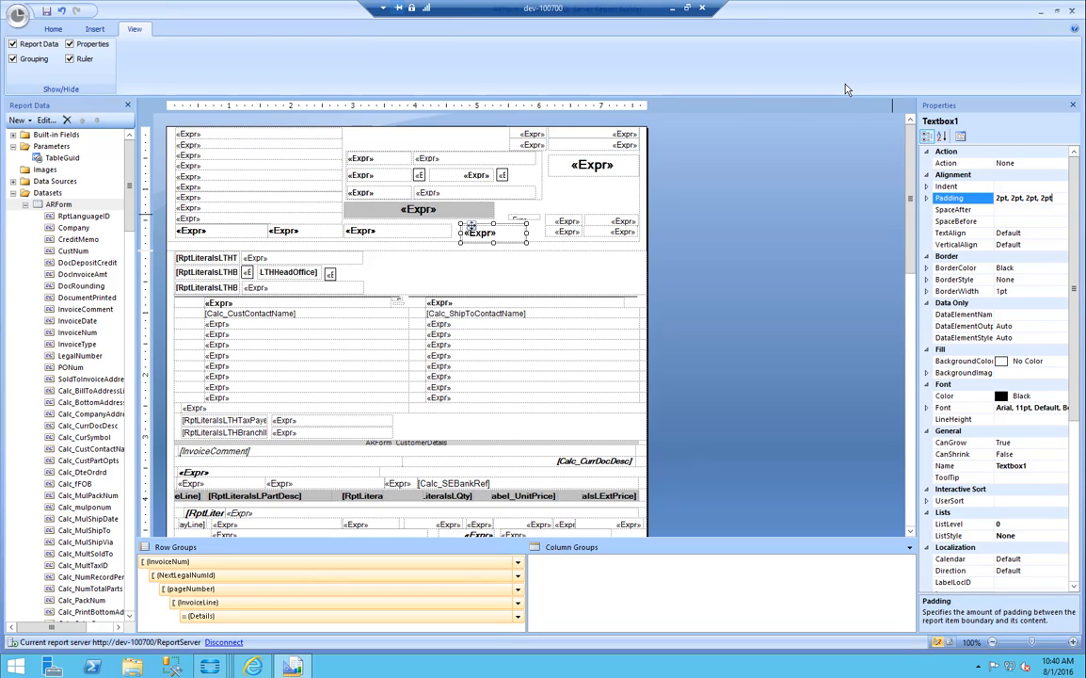
pyautogui.moveTo(1052, 198); pyautogui.dragTo(996, 198)
pyautogui.write('0,0,0,0')
pyautogui.press('Return')
pyautogui.click(717, 275)
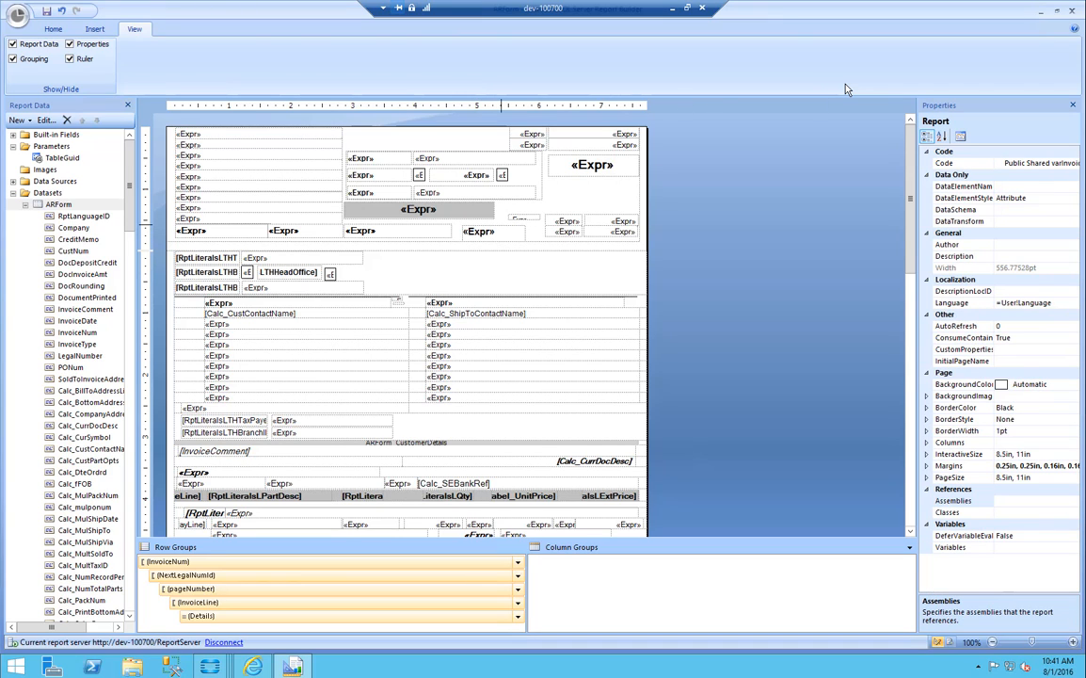
# Run the report again to check the reformatted plant text box against the rest of the header.
pyautogui.click(493, 232)
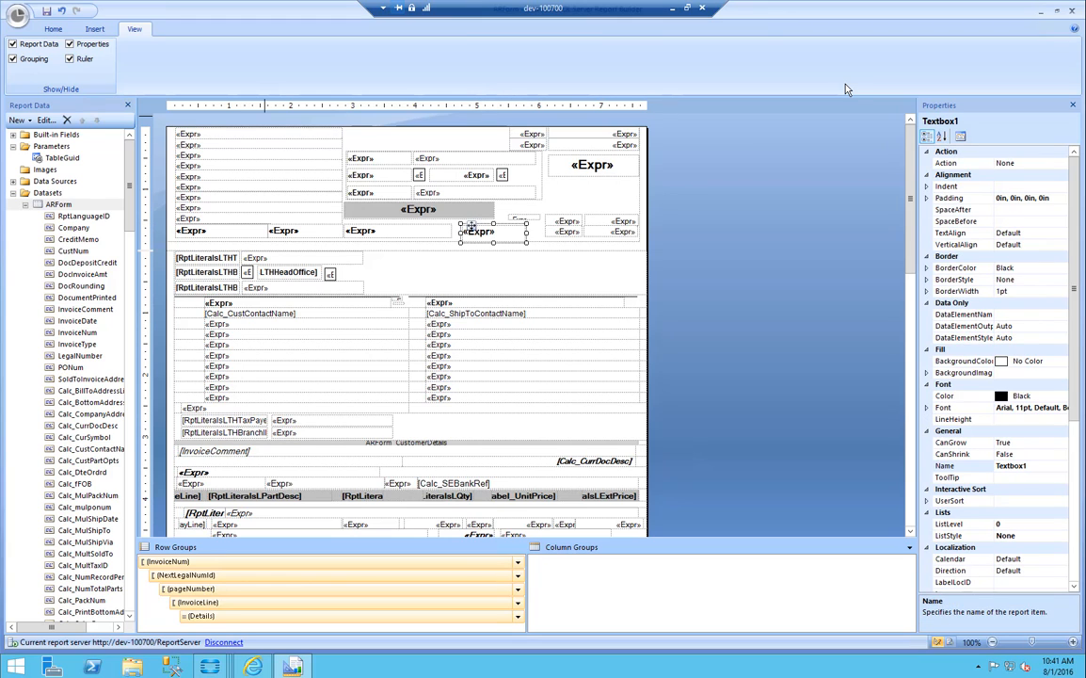
pyautogui.click(53, 28)
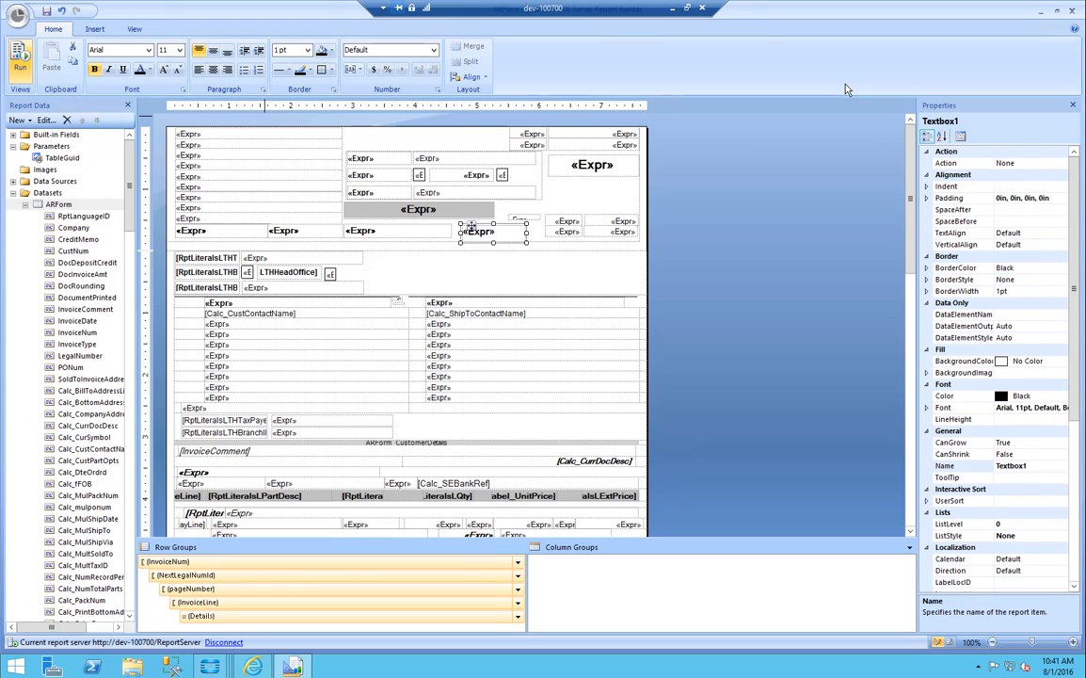
pyautogui.click(20, 64)
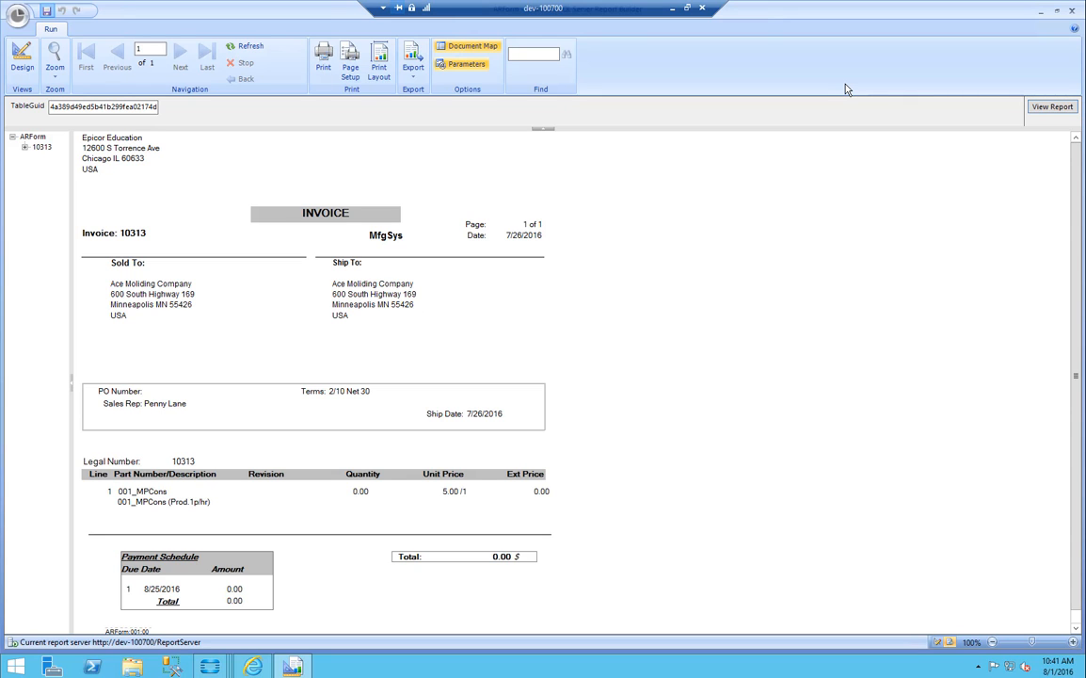
# Switch to Epicor and open the Print Invoice form for the current invoice in AR Invoice Entry.
pyautogui.click(1040, 11)
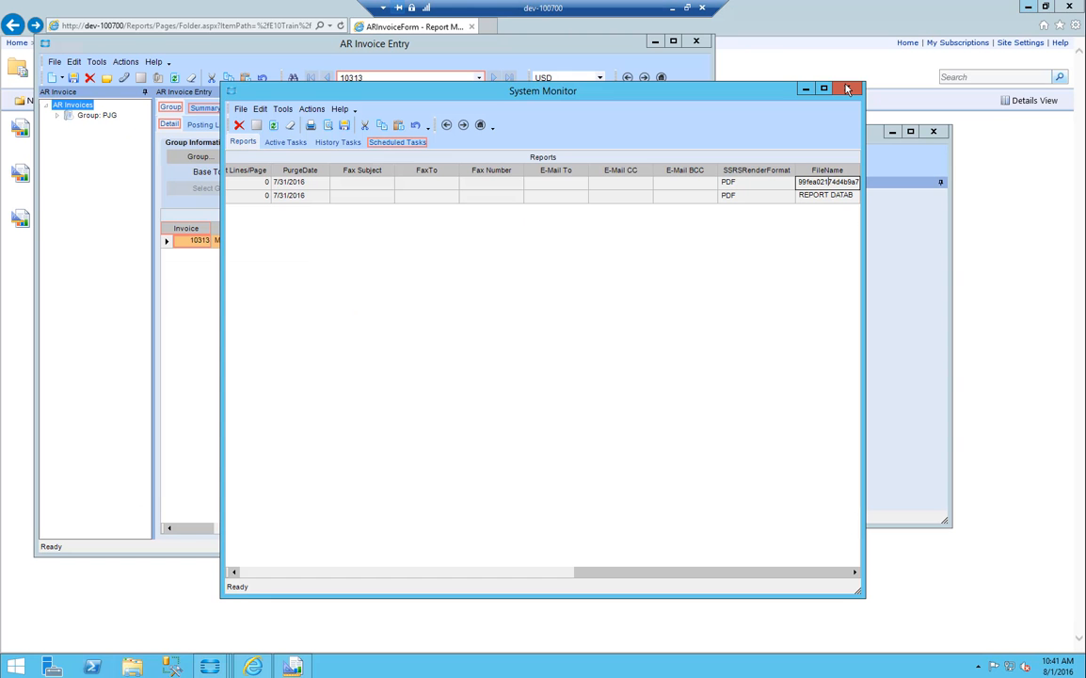
pyautogui.click(847, 89)
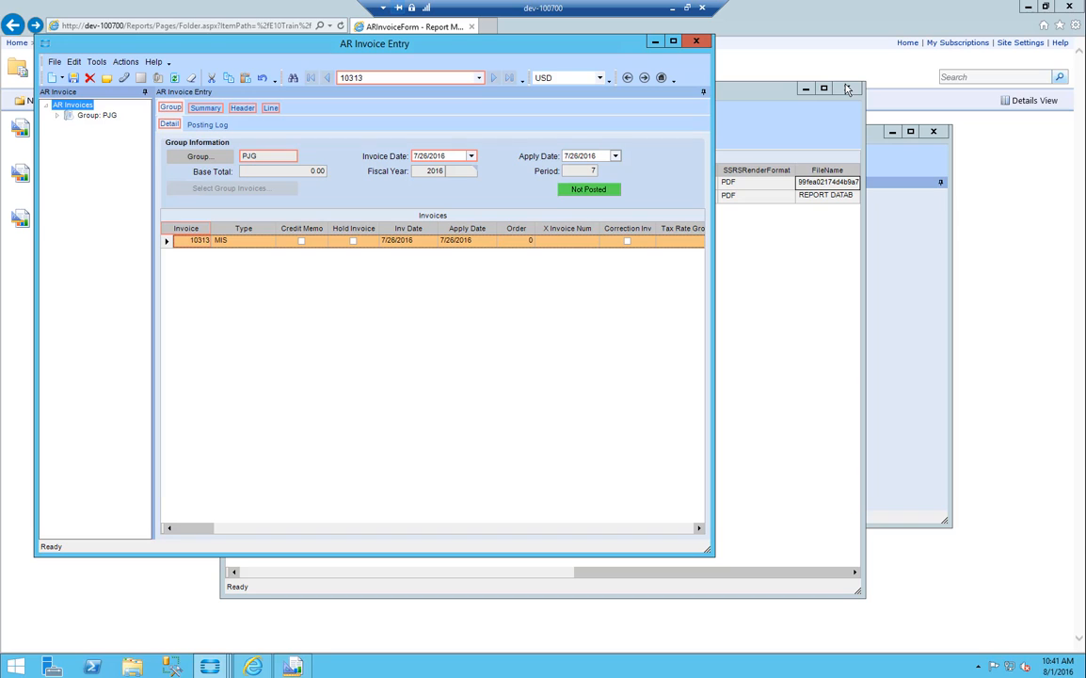
pyautogui.click(125, 63)
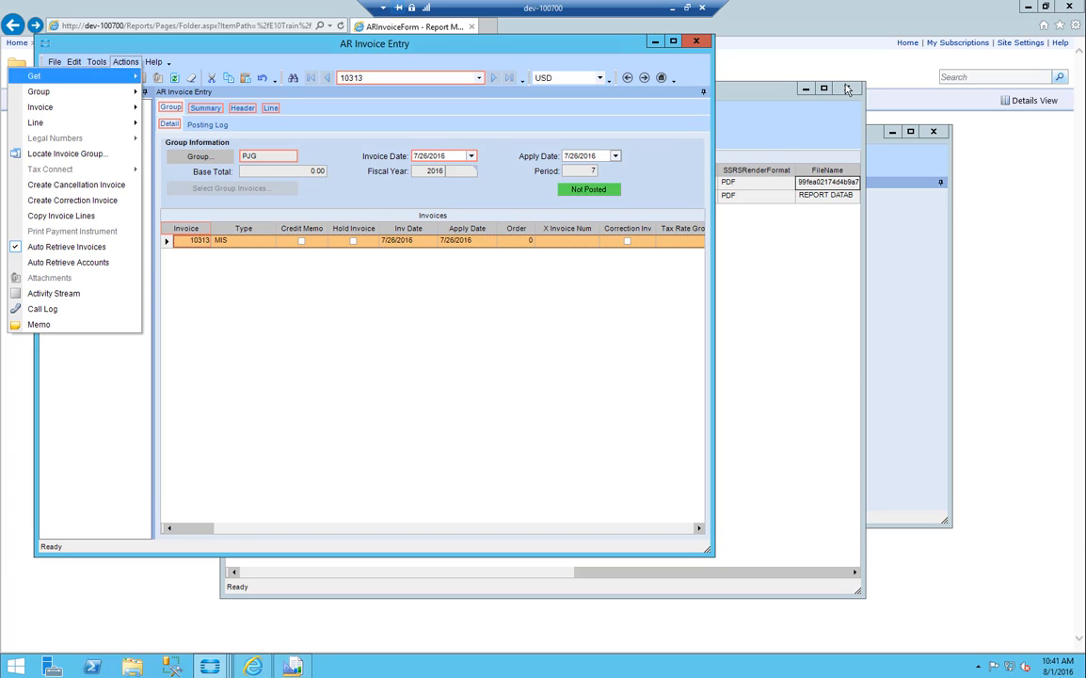
pyautogui.moveTo(56, 108)
pyautogui.click(184, 123)
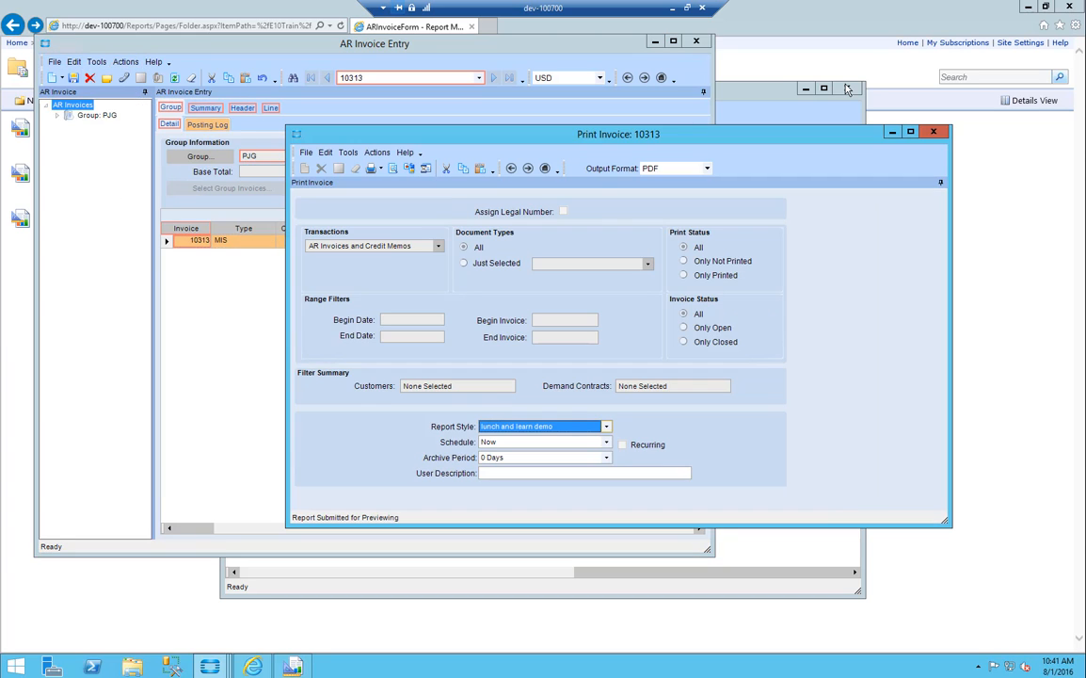